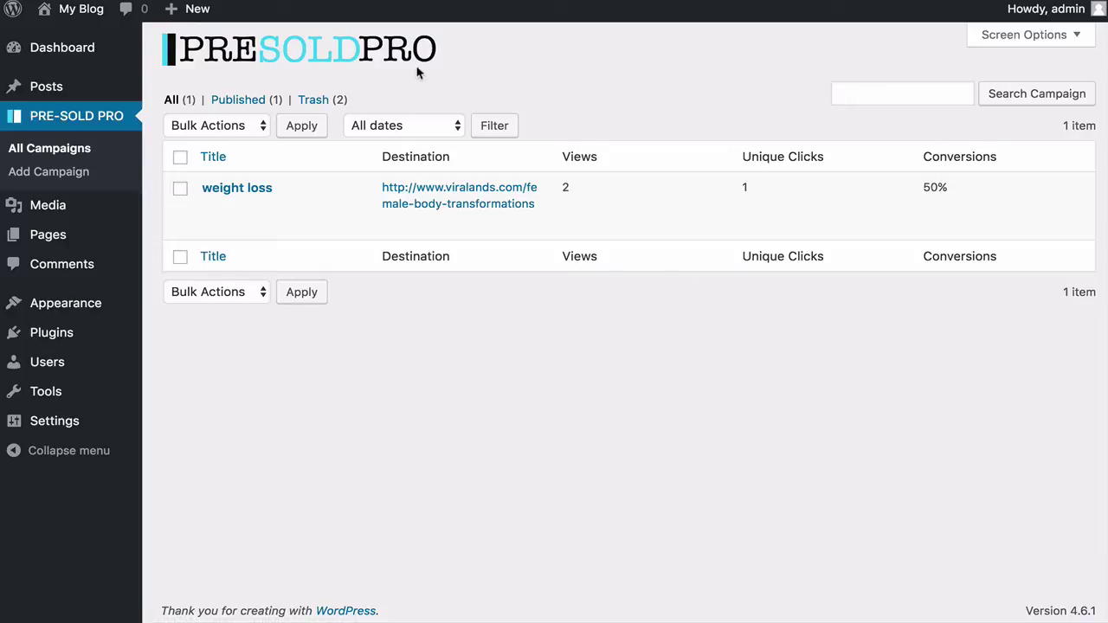
Clone the weight loss campaign in the campaign list.
mouse_move(66, 335)
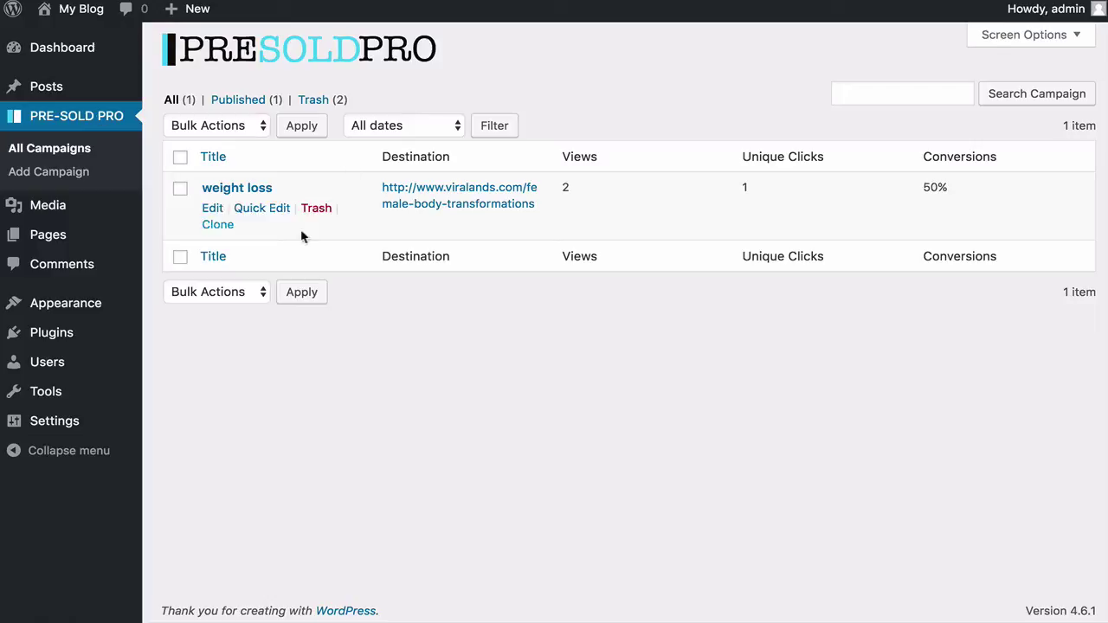
mouse_move(259, 230)
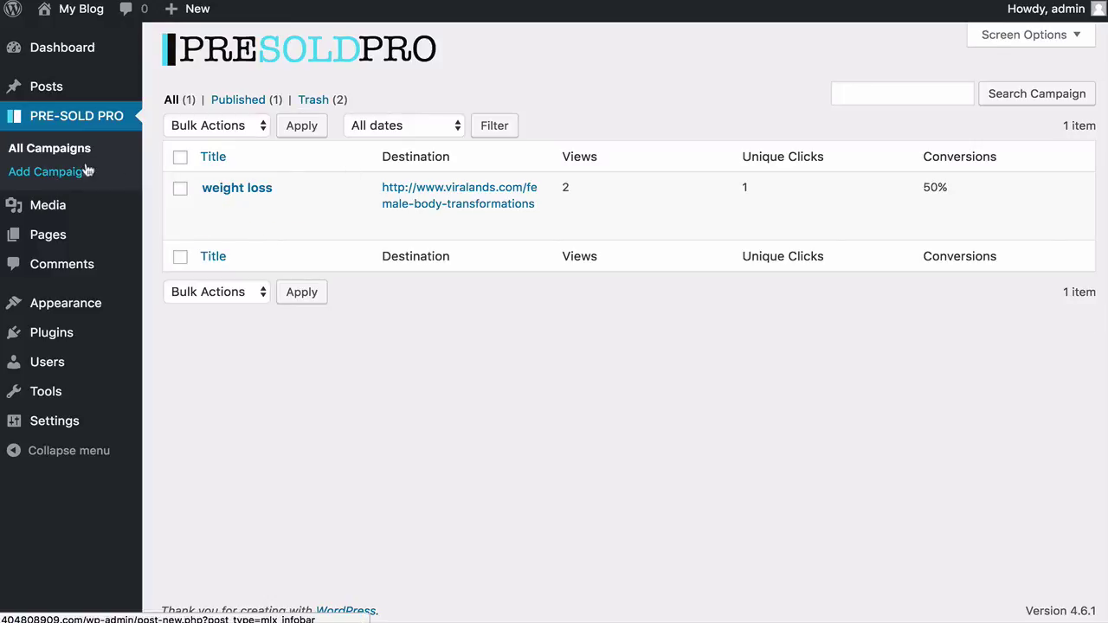
mouse_move(222, 205)
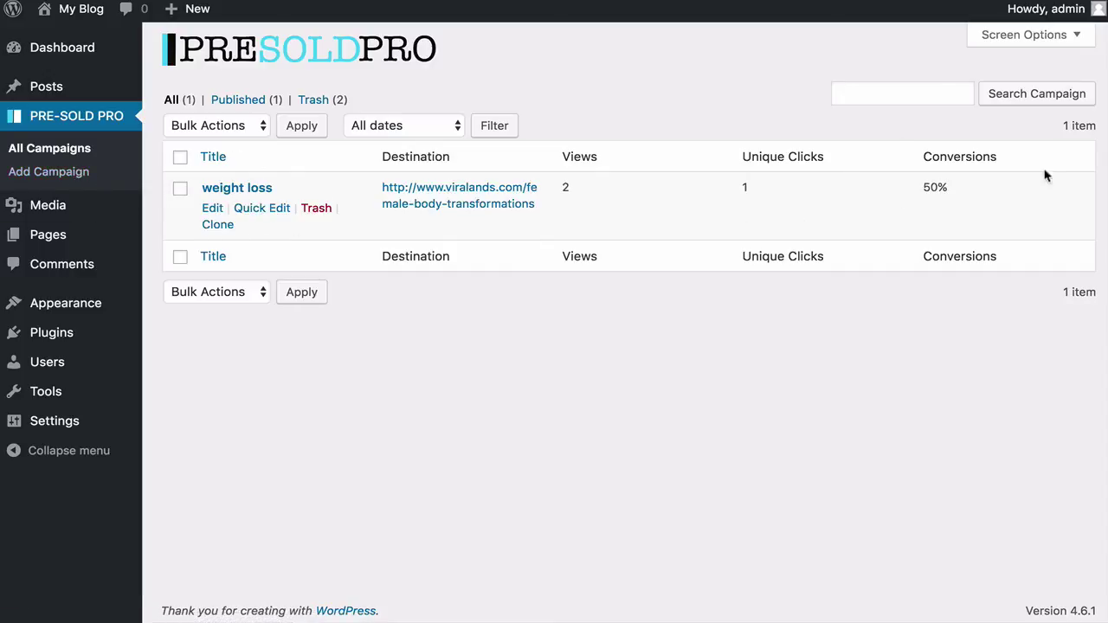
left_click(229, 229)
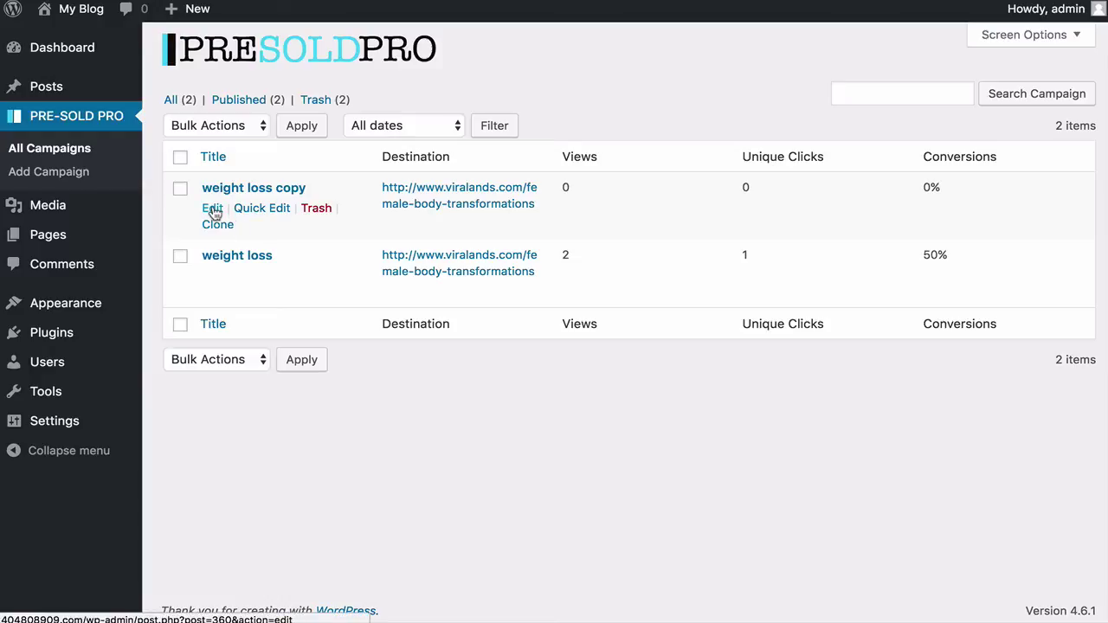
left_click(92, 177)
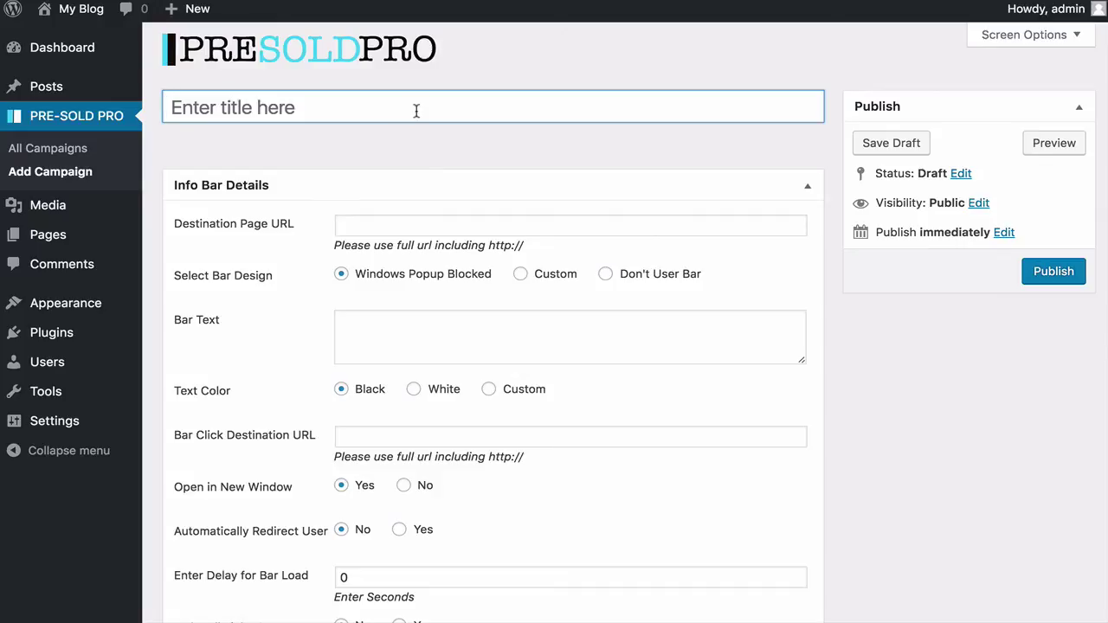
type("demo123")
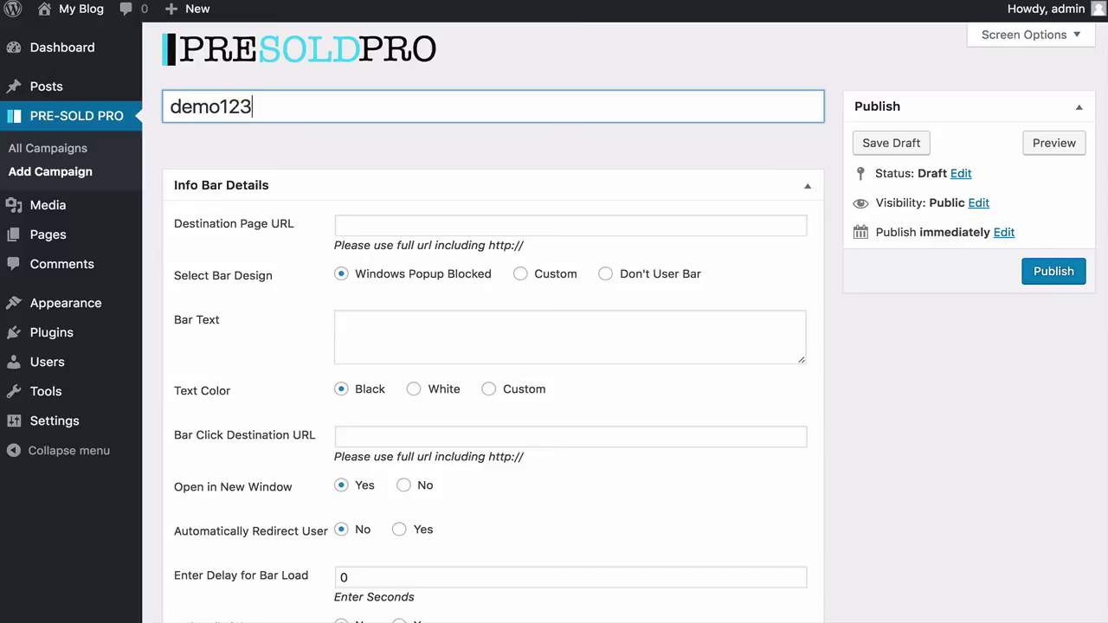
left_click(562, 230)
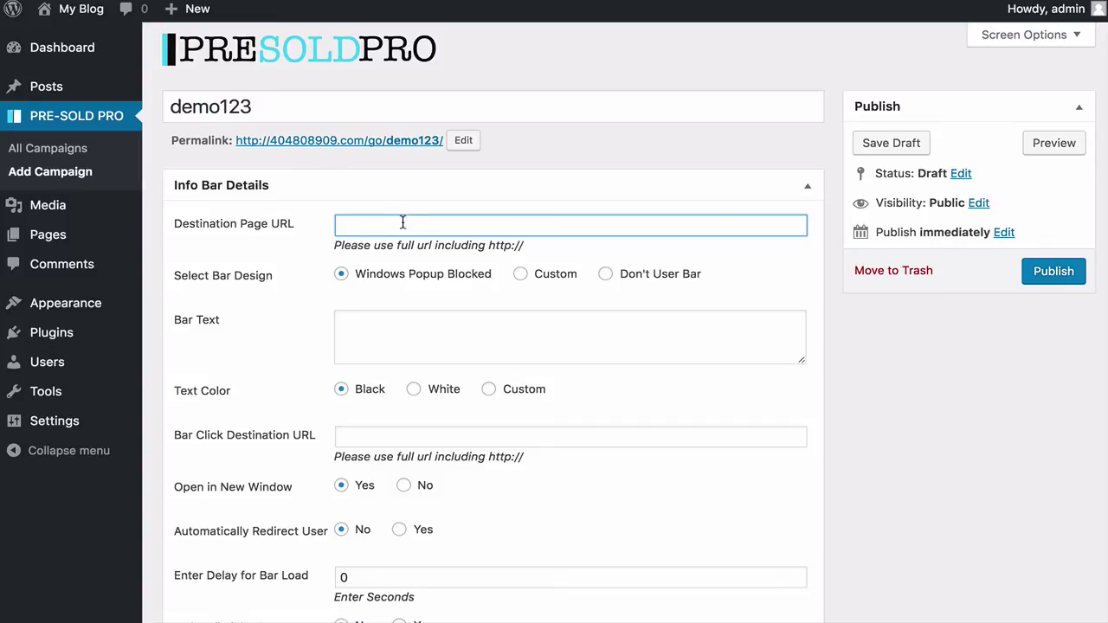
type("http://")
type("msn.com")
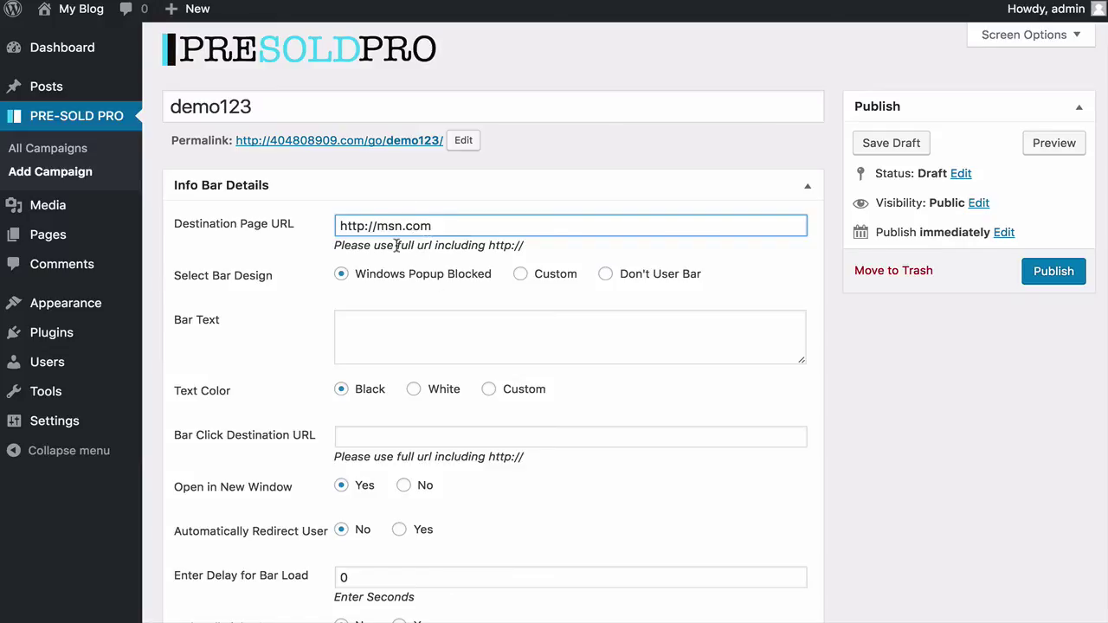
Choose the Custom bar design and set the bar color to red #dd3333.
left_click(391, 279)
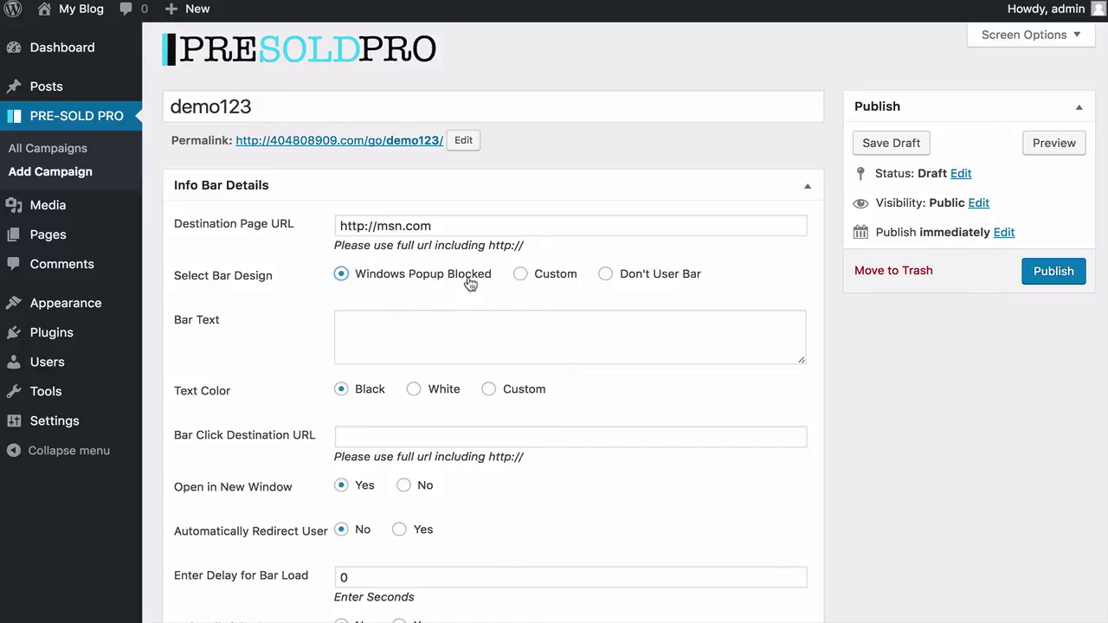
left_click(520, 274)
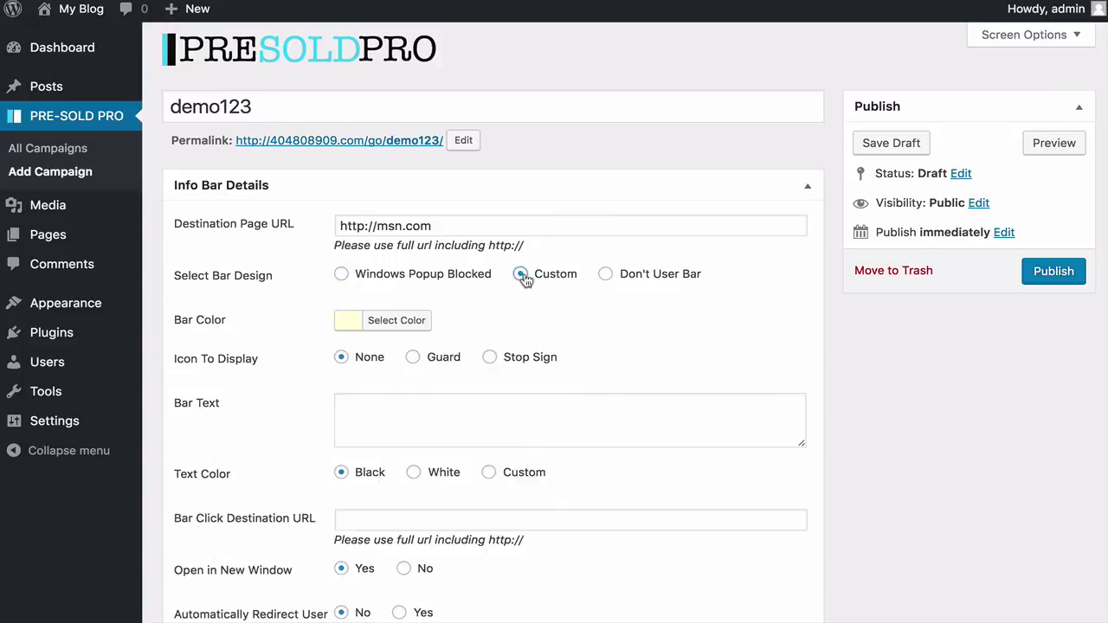
left_click(350, 320)
left_click_drag(440, 413, 493, 435)
left_click(477, 520)
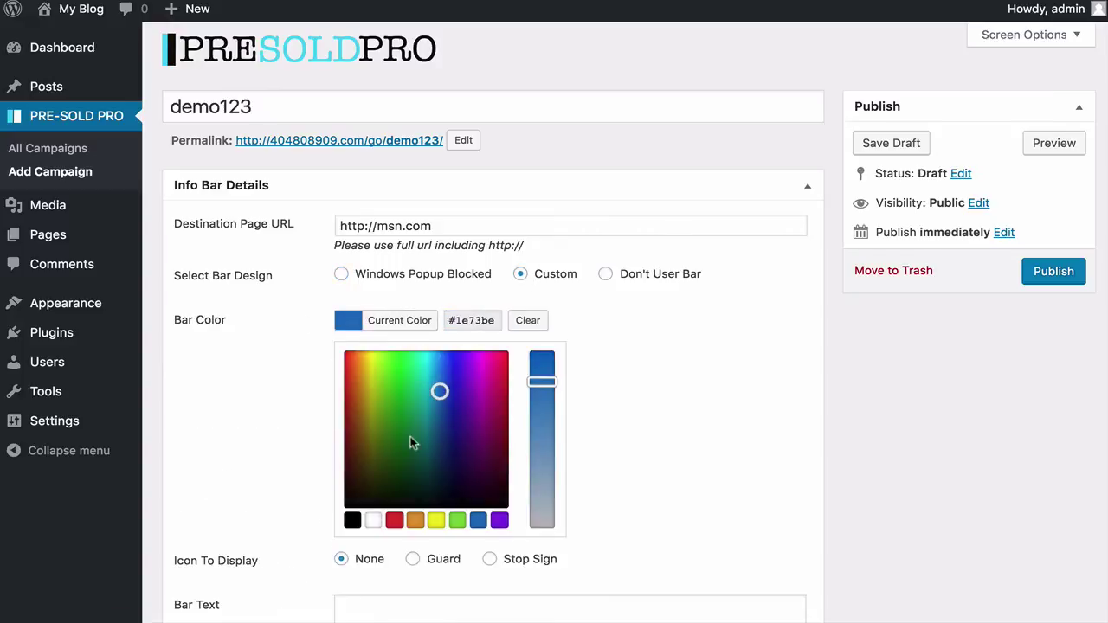
left_click(394, 519)
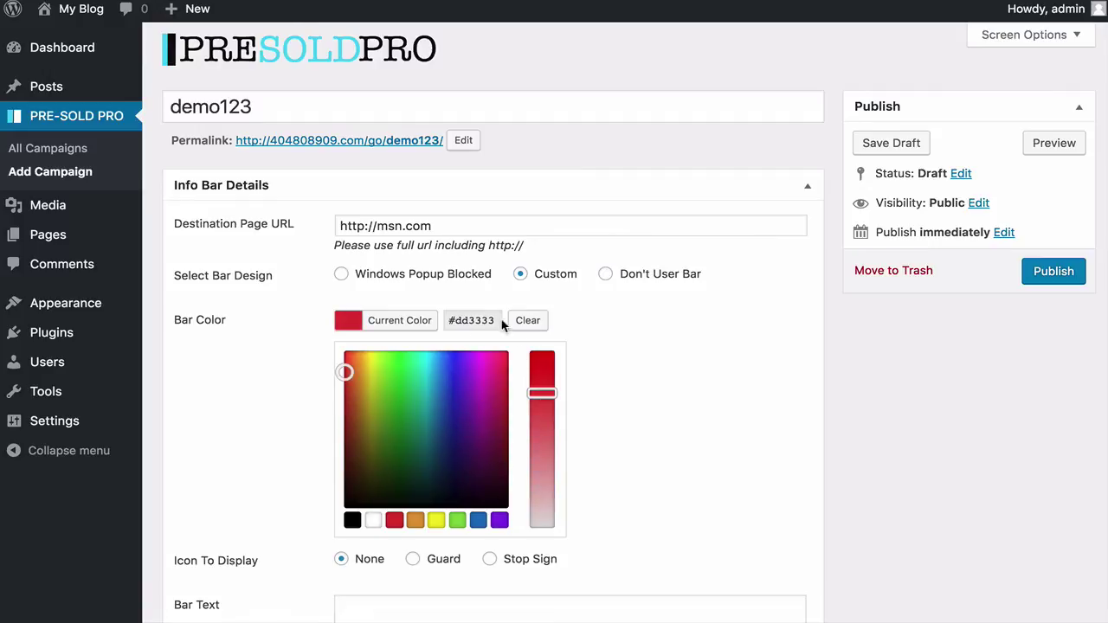
left_click(605, 275)
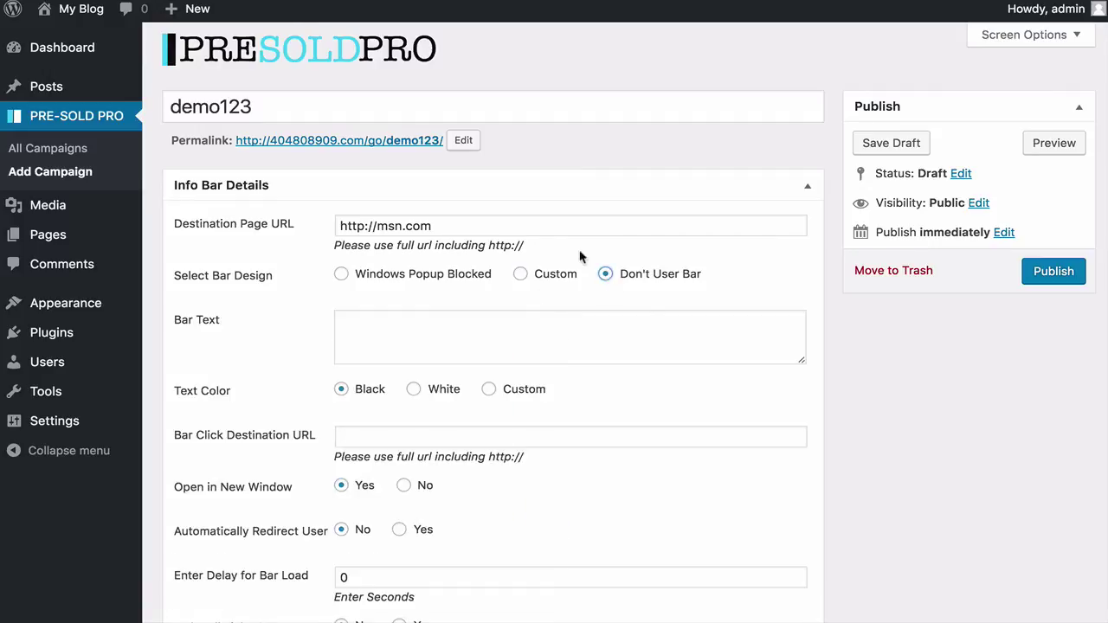
left_click(520, 275)
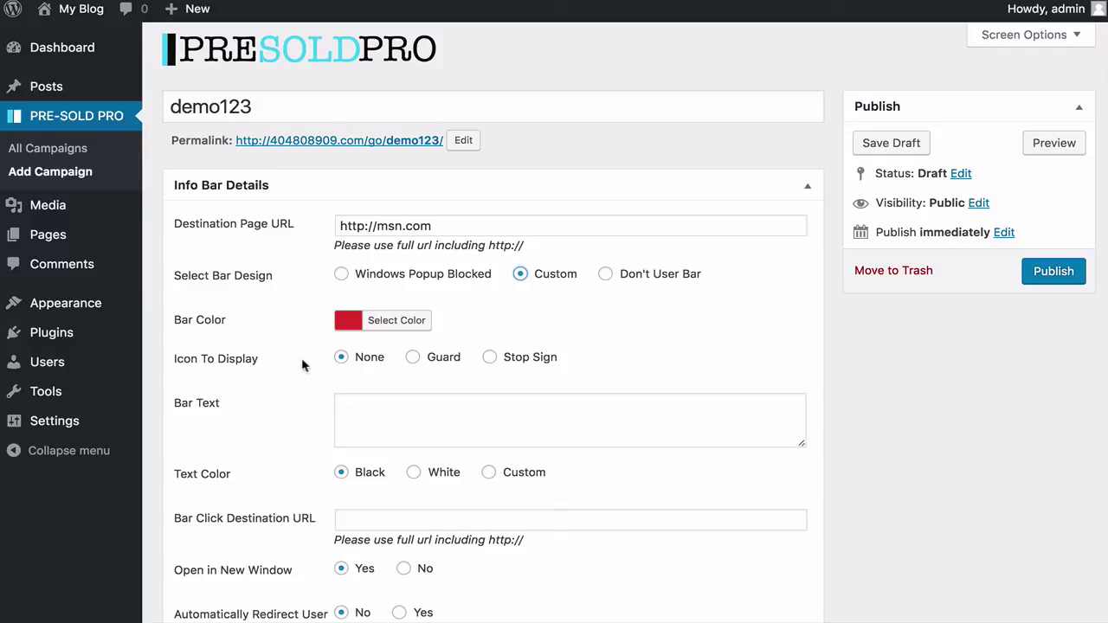
Choose the Guard icon and enter the bar text "CLICK HERE TO CLAIM YOUR 57% DISCOUNT...".
left_click(413, 359)
left_click(445, 412)
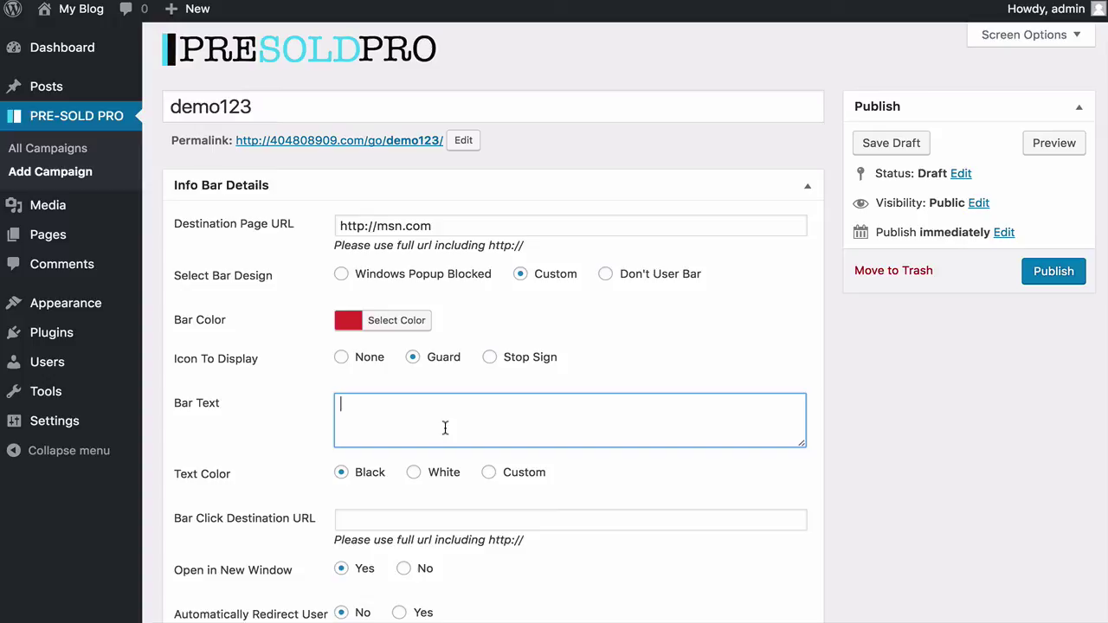
type("CLICK HERE ")
type("TO LEAN")
key("BackSpace")
key("BackSpace")
key("BackSpace")
key("BackSpace")
type("CL")
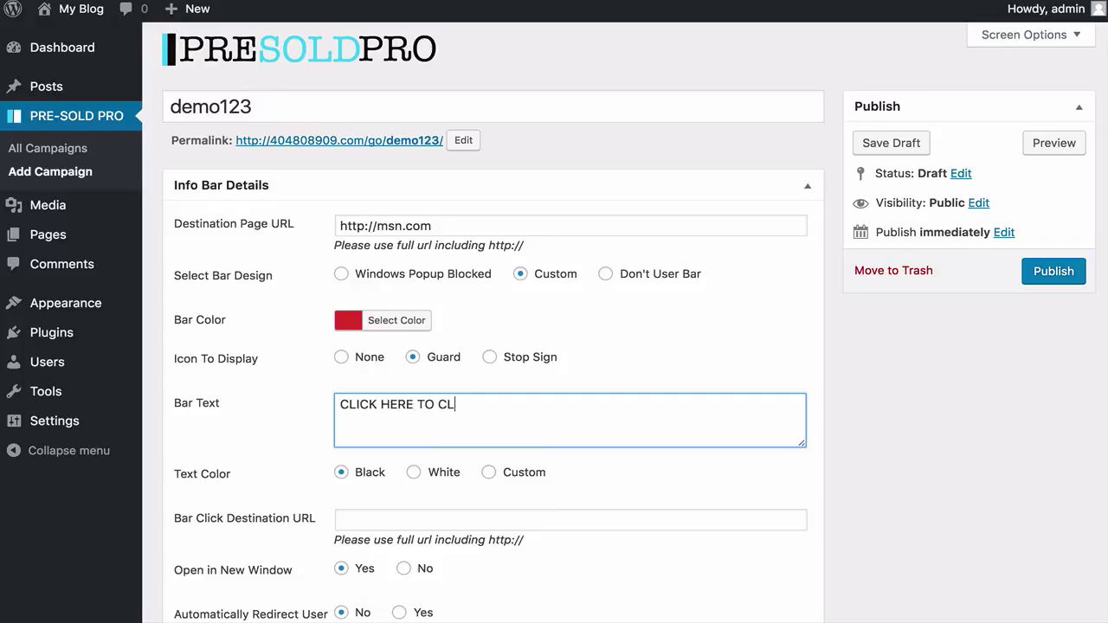
type("AIM YOUR 57% DISCOUNT...")
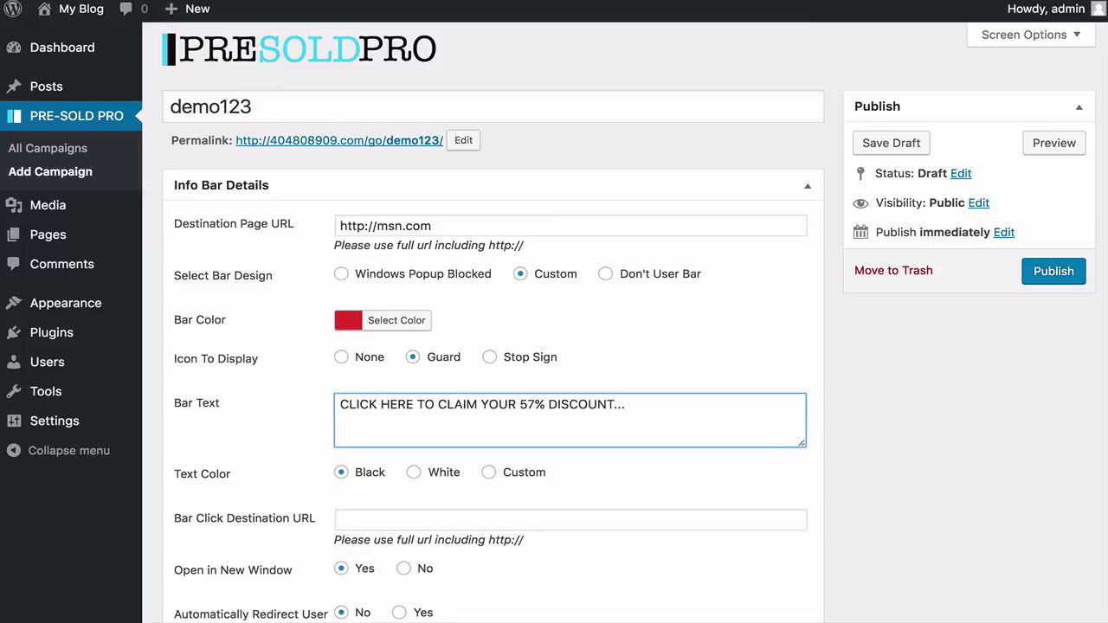
Try a custom color for the bar text and settle on White as the text color.
scroll(554, 429, "down", 2)
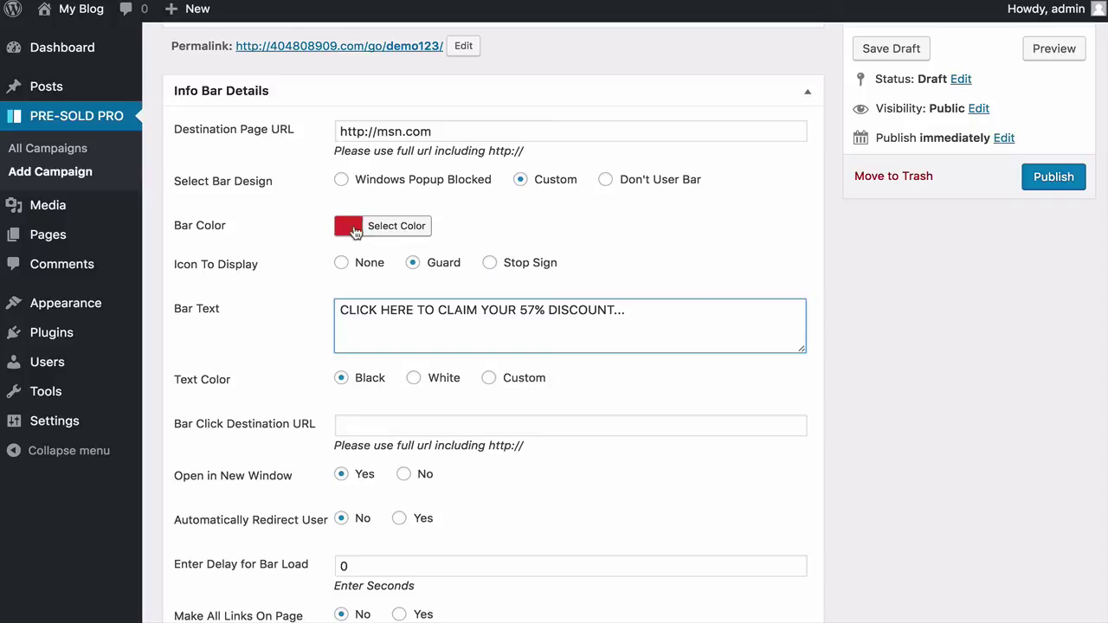
left_click(413, 377)
left_click(489, 377)
left_click(359, 432)
left_click_drag(450, 504, 445, 483)
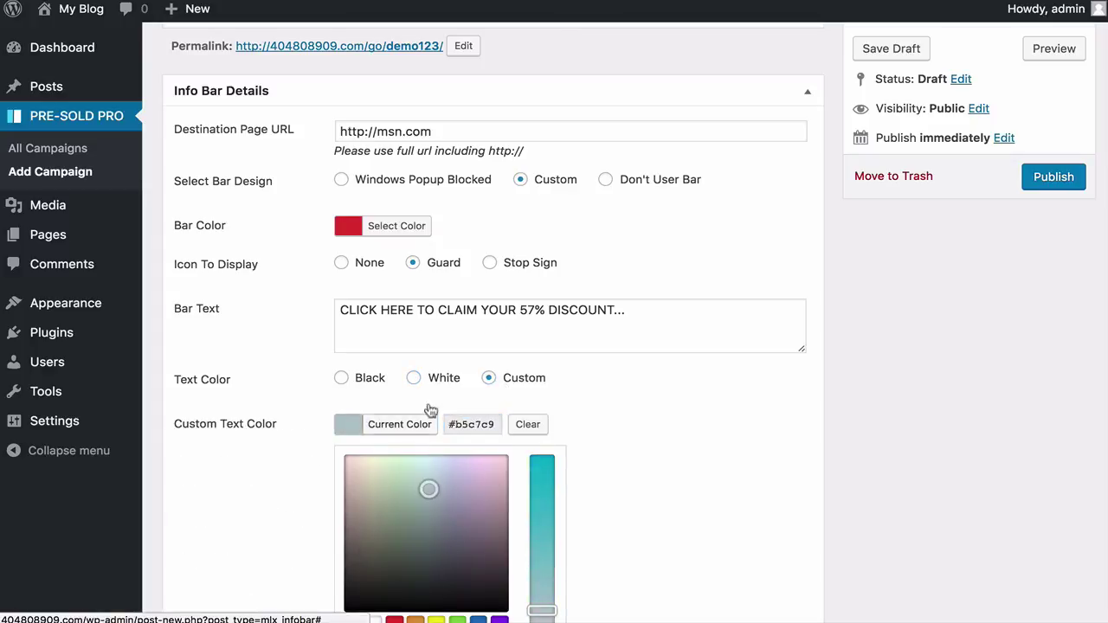
left_click(413, 377)
left_click(425, 422)
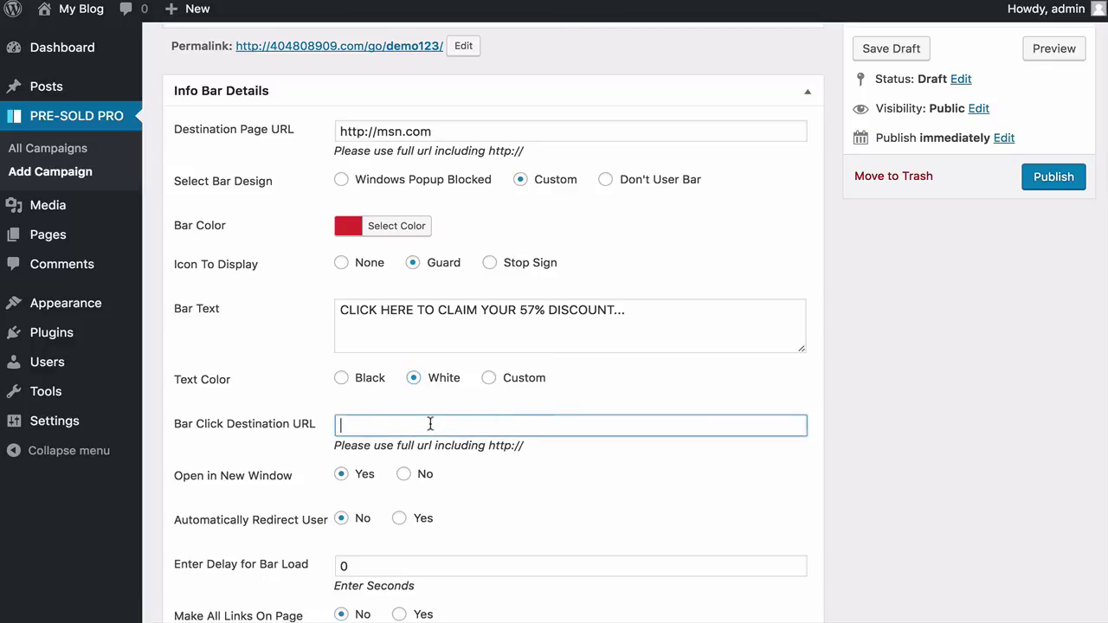
scroll(485, 381, "down", 2)
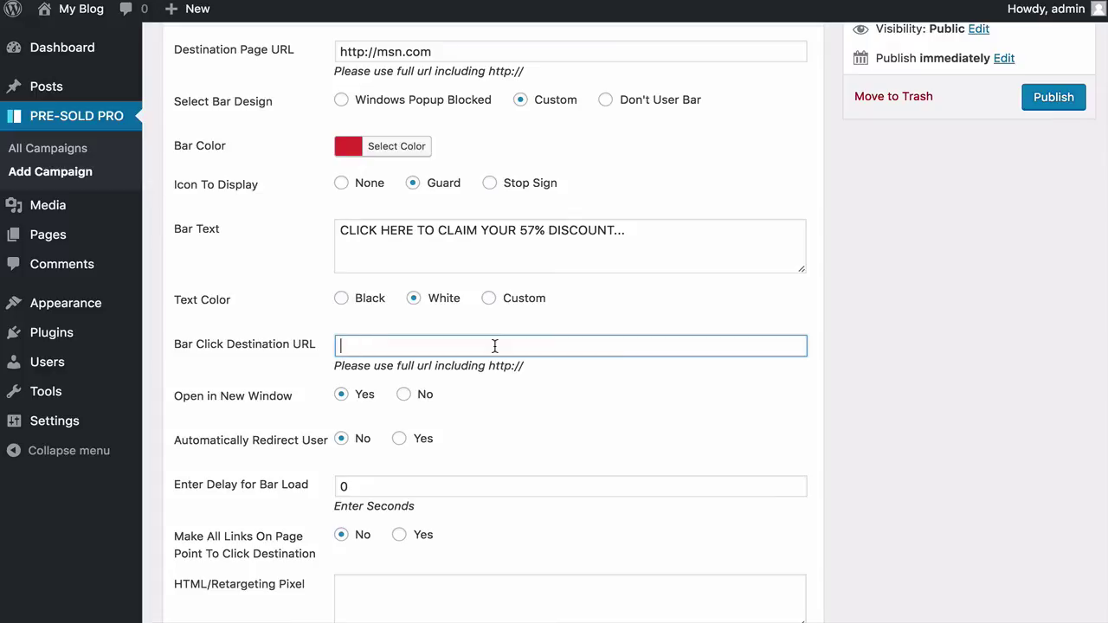
scroll(495, 132, "up", 2)
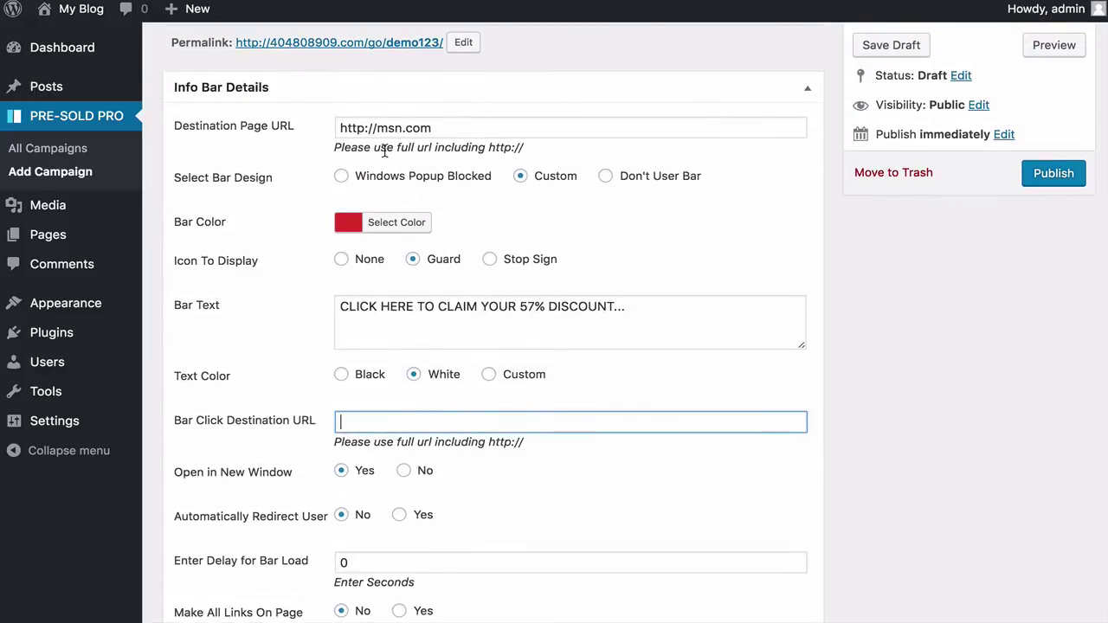
scroll(442, 427, "down", 1)
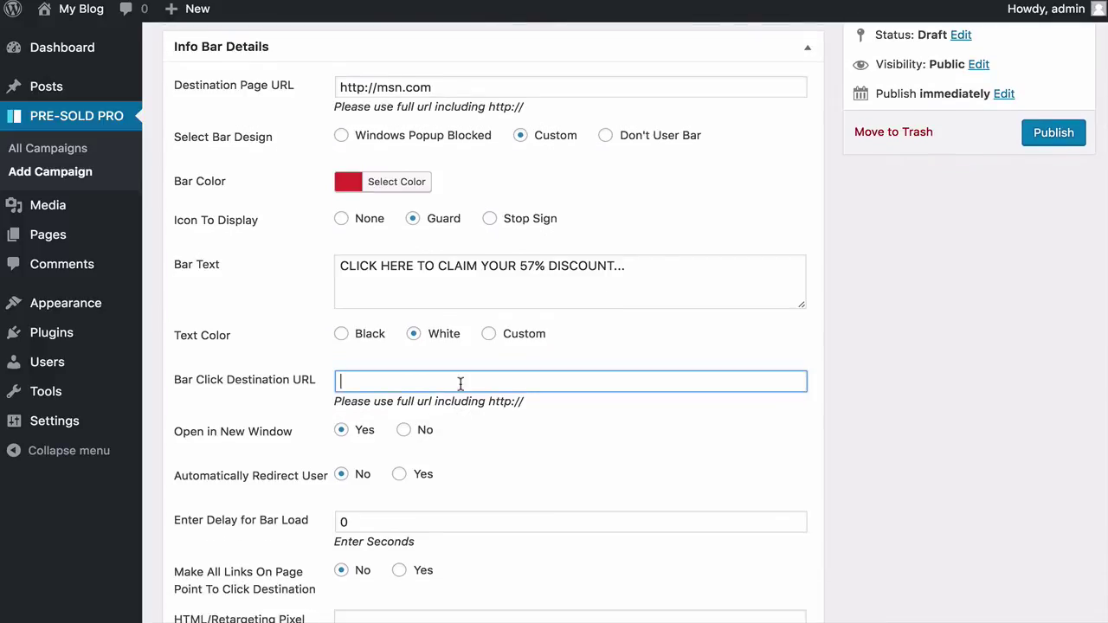
type("HTT")
key("BackSpace")
key("BackSpace")
key("BackSpace")
type("http://")
type("y")
type("YOUR ")
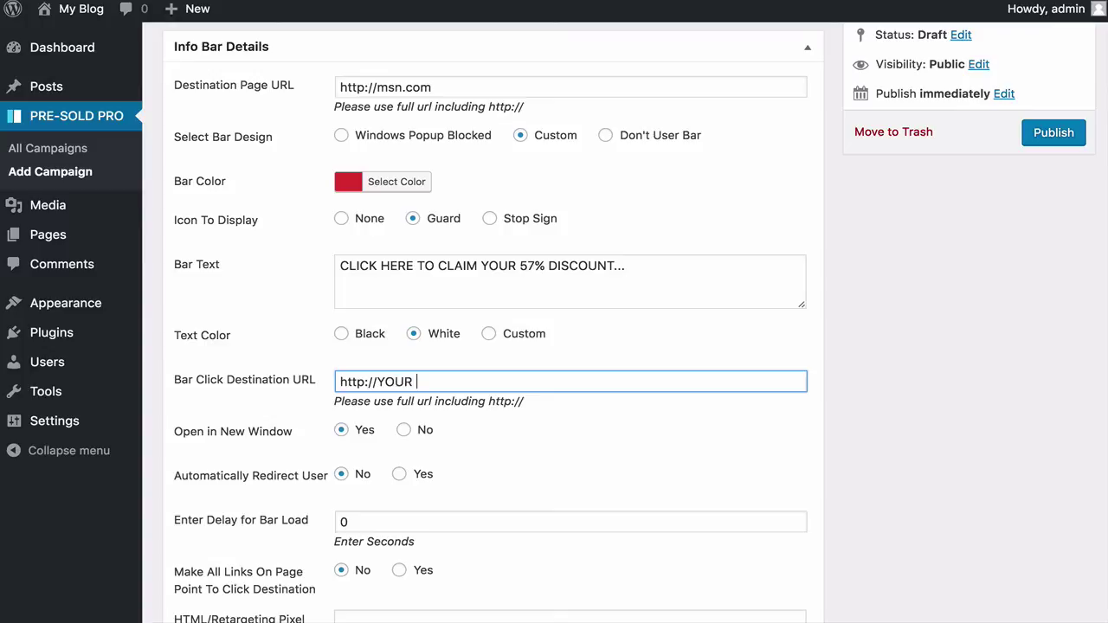
type("-AFFILIATE-LINK.COM")
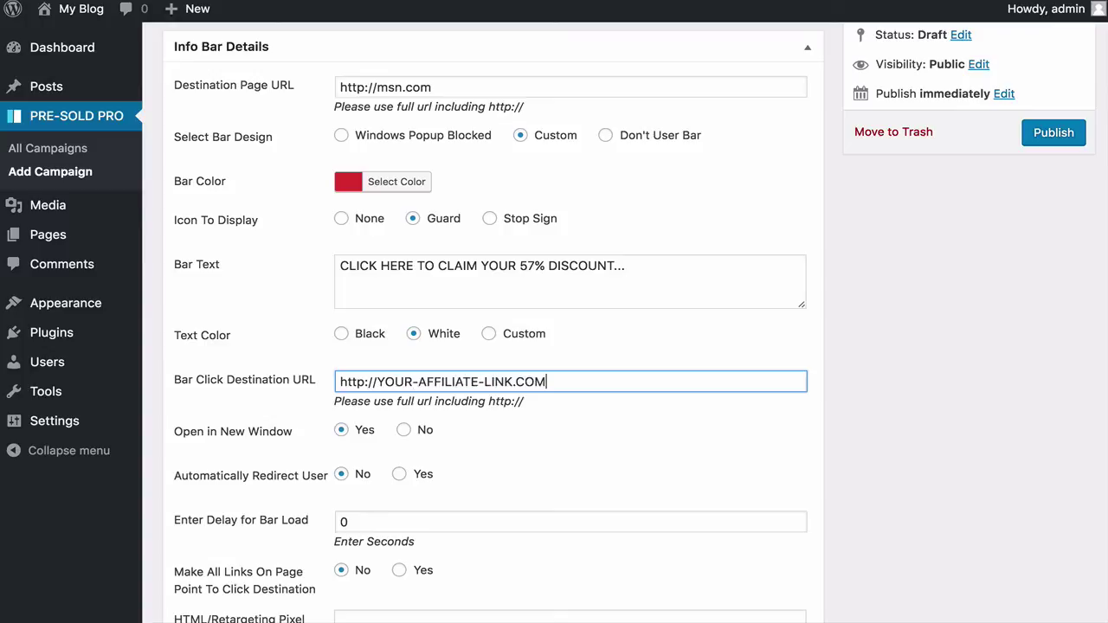
key("ctrl+a")
type("h")
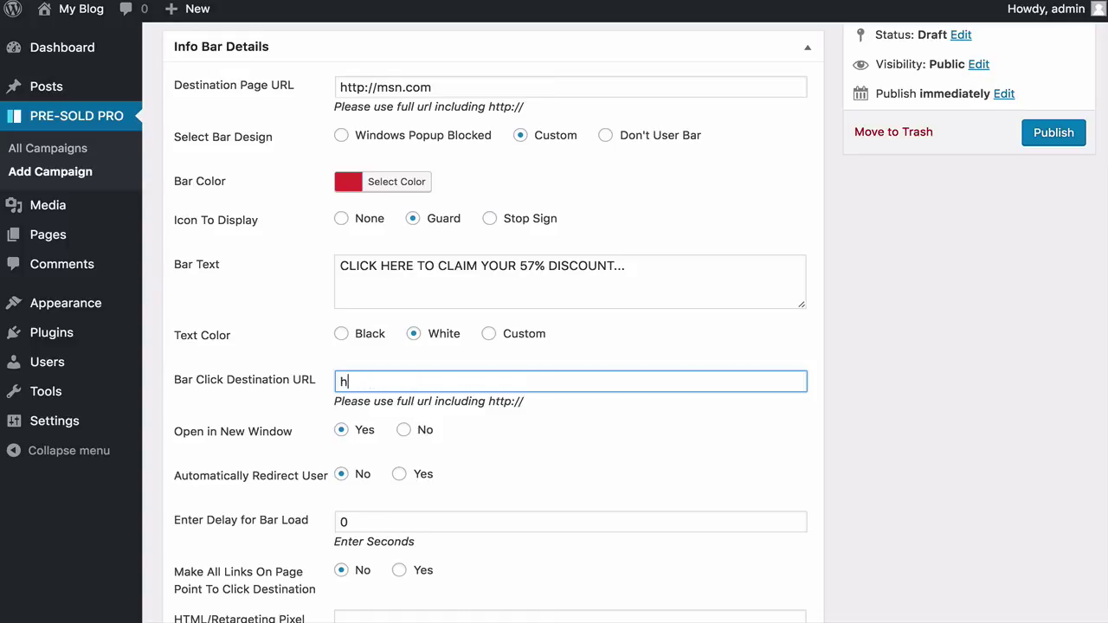
type("ttp://yahoo.com")
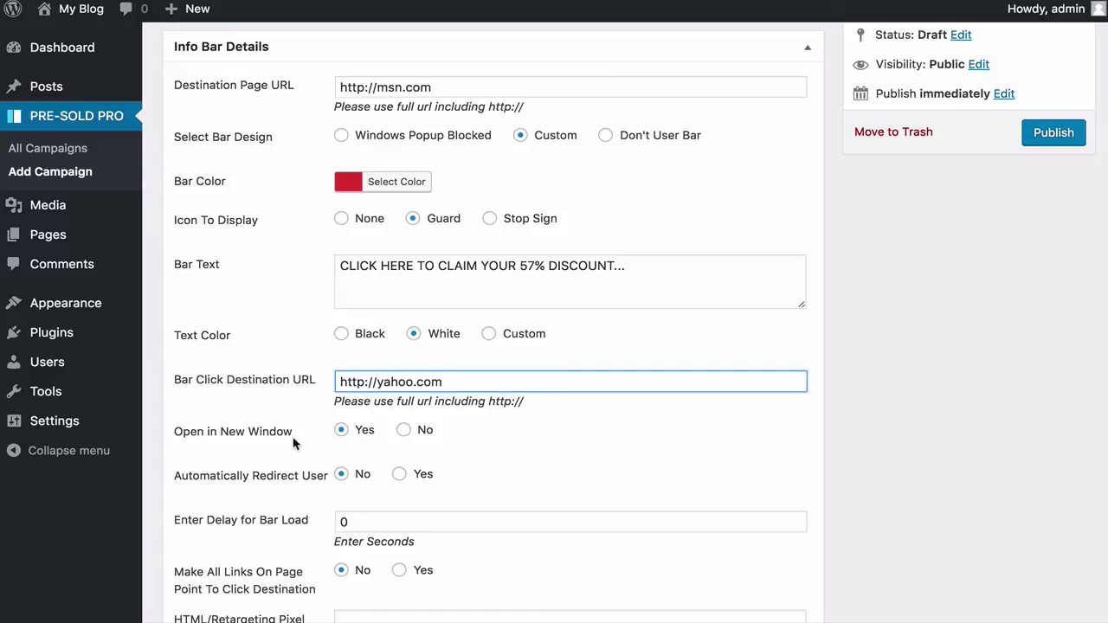
left_click(404, 430)
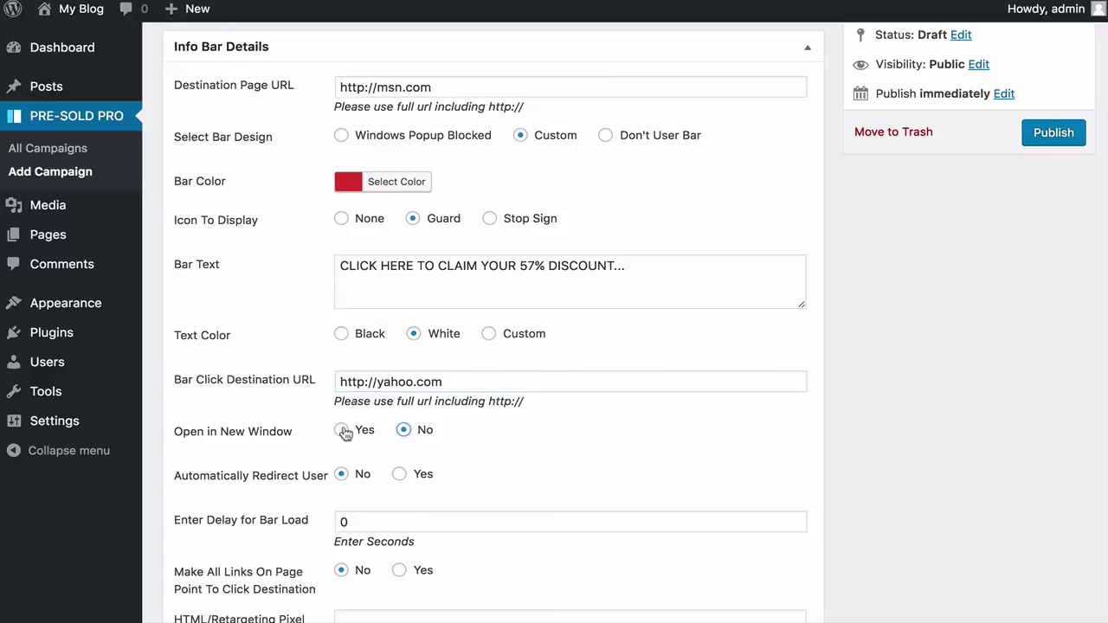
Try automatic user redirection with a duration of 120 seconds and turn it back off.
scroll(344, 433, "down", 3)
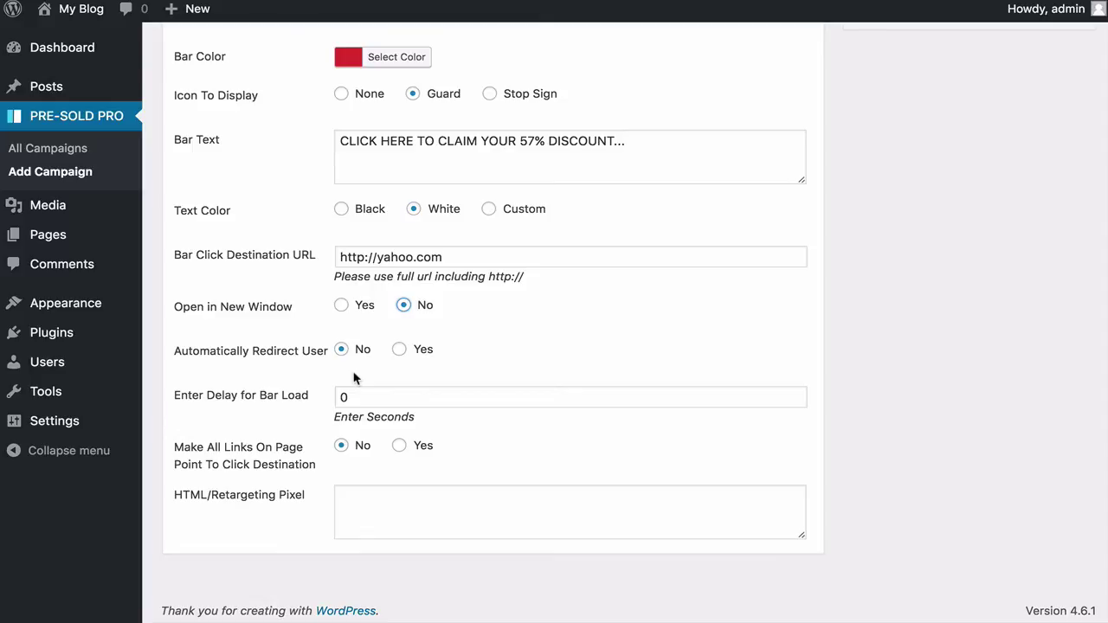
scroll(353, 378, "up", 5)
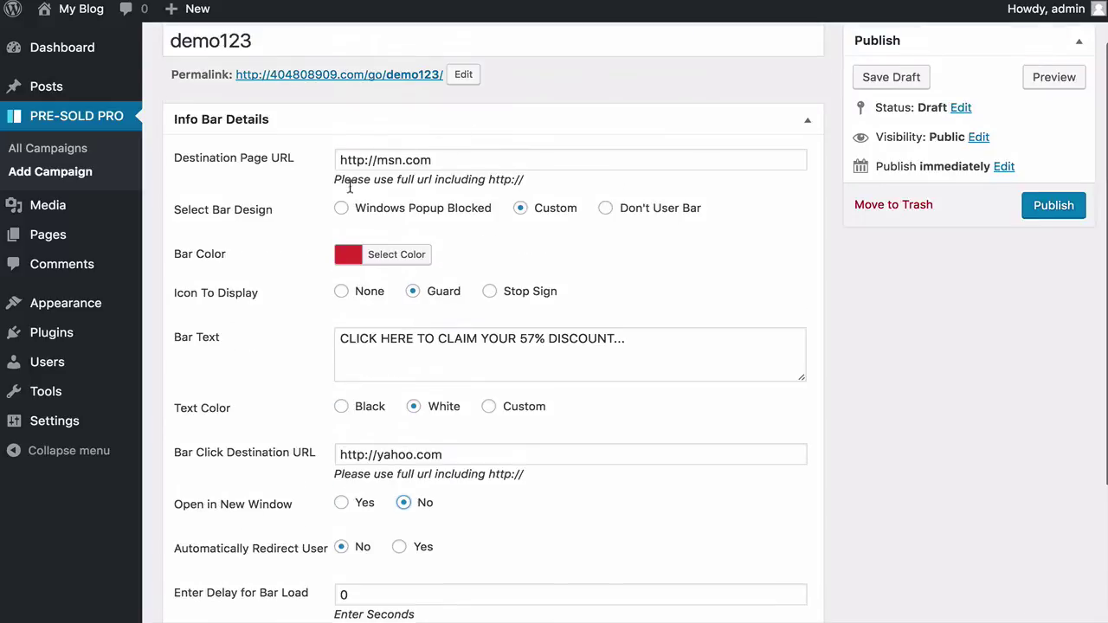
scroll(323, 348, "down", 5)
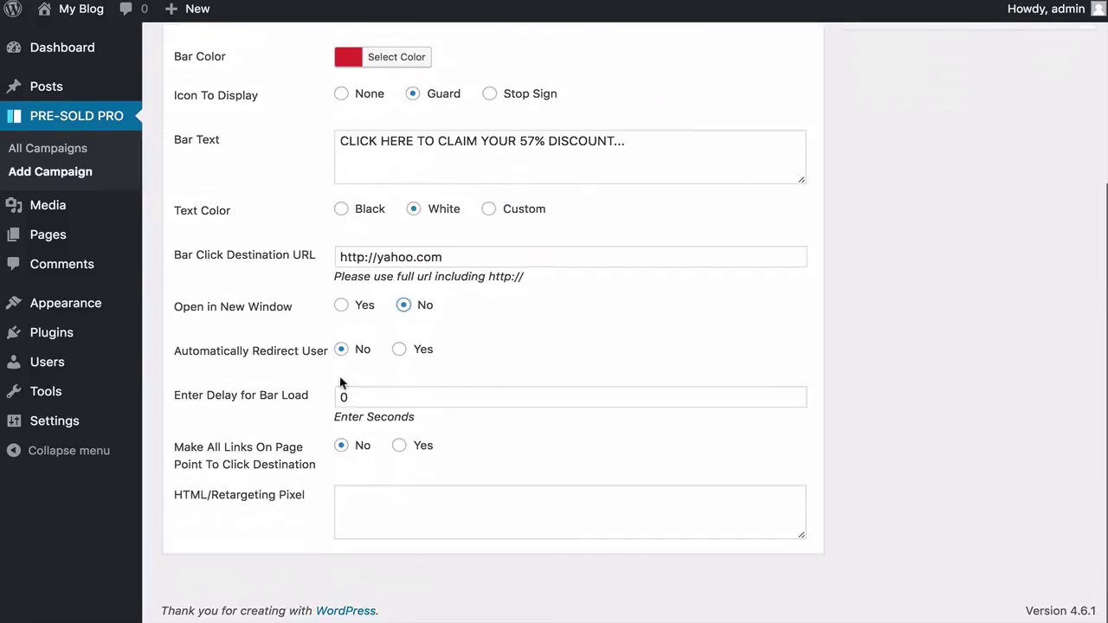
left_click(399, 350)
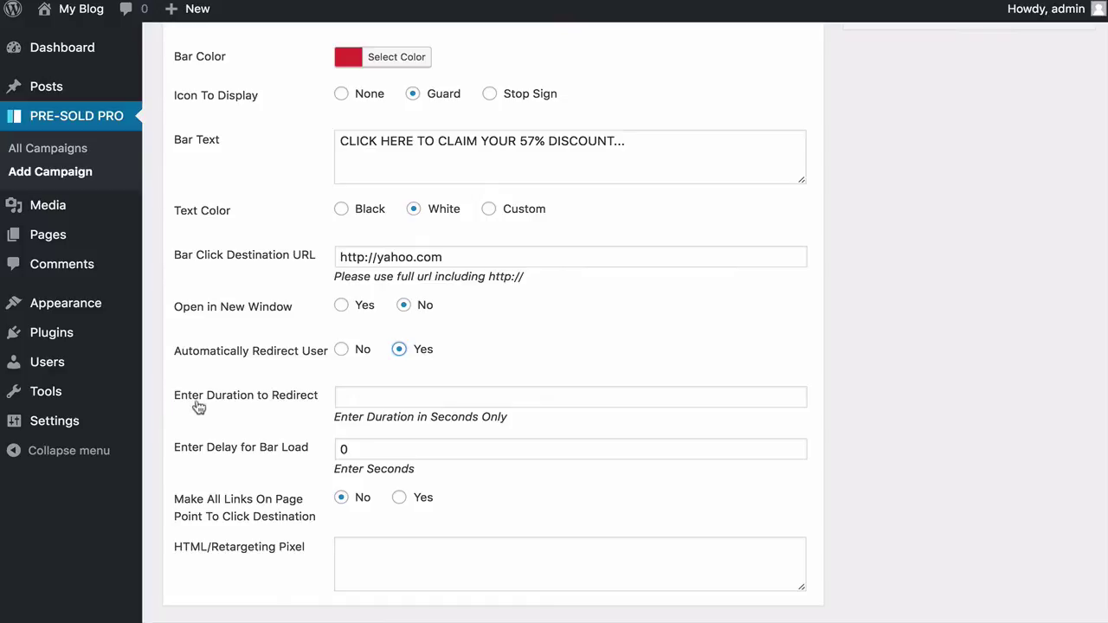
left_click(294, 400)
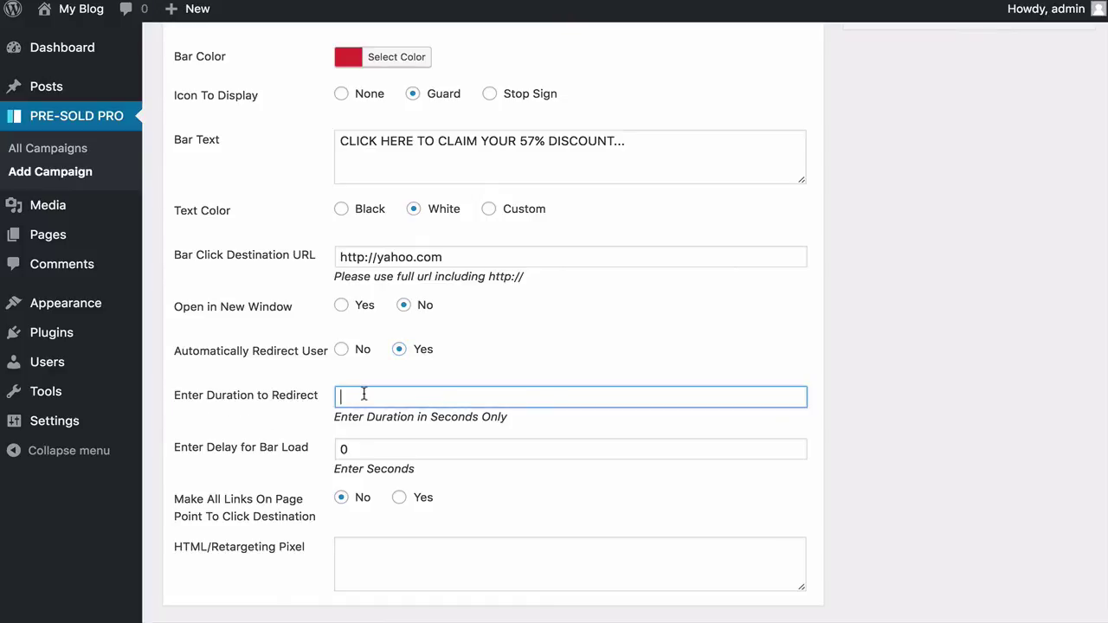
type("60")
key("BackSpace")
key("BackSpace")
type("5")
key("BackSpace")
type("120")
left_click(341, 350)
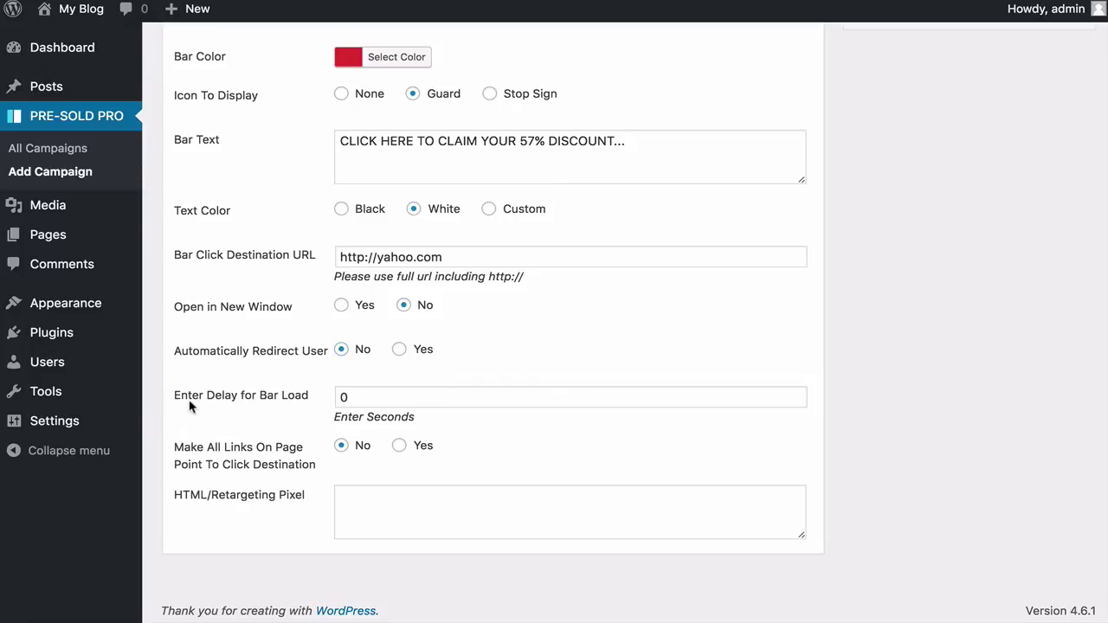
scroll(340, 246, "up", 2)
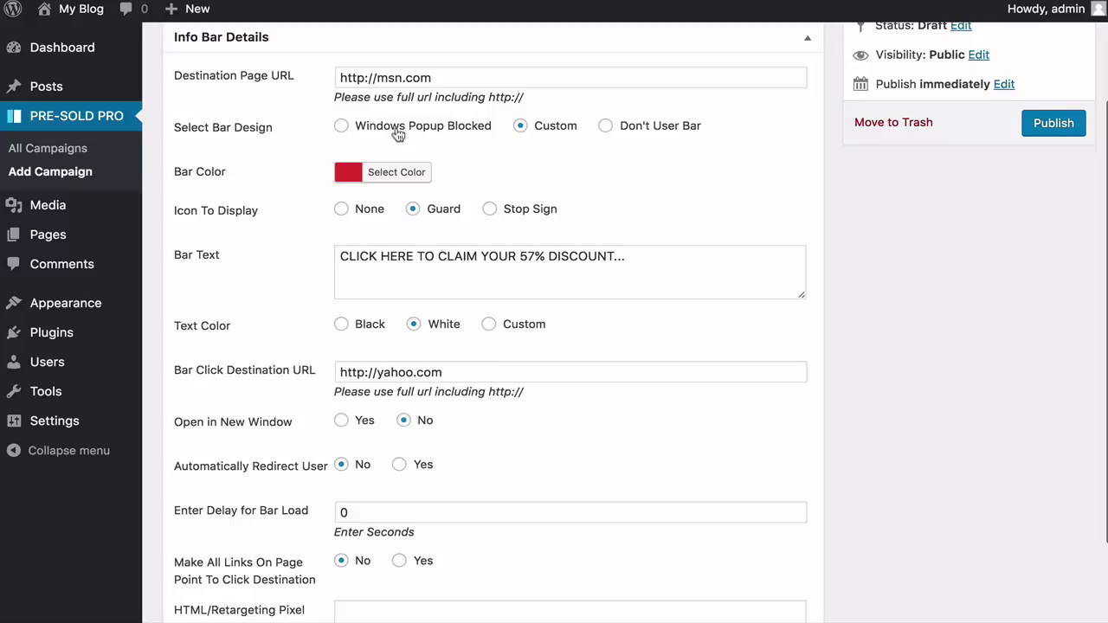
Set the delay for the bar load to 10 seconds.
scroll(404, 312, "down", 2)
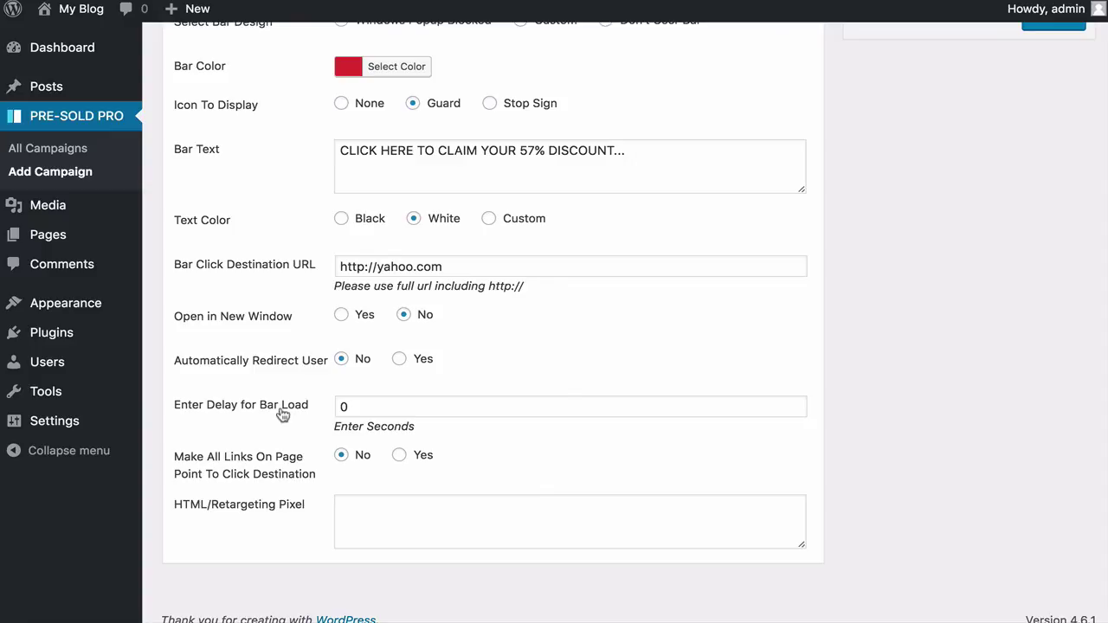
double_click(343, 404)
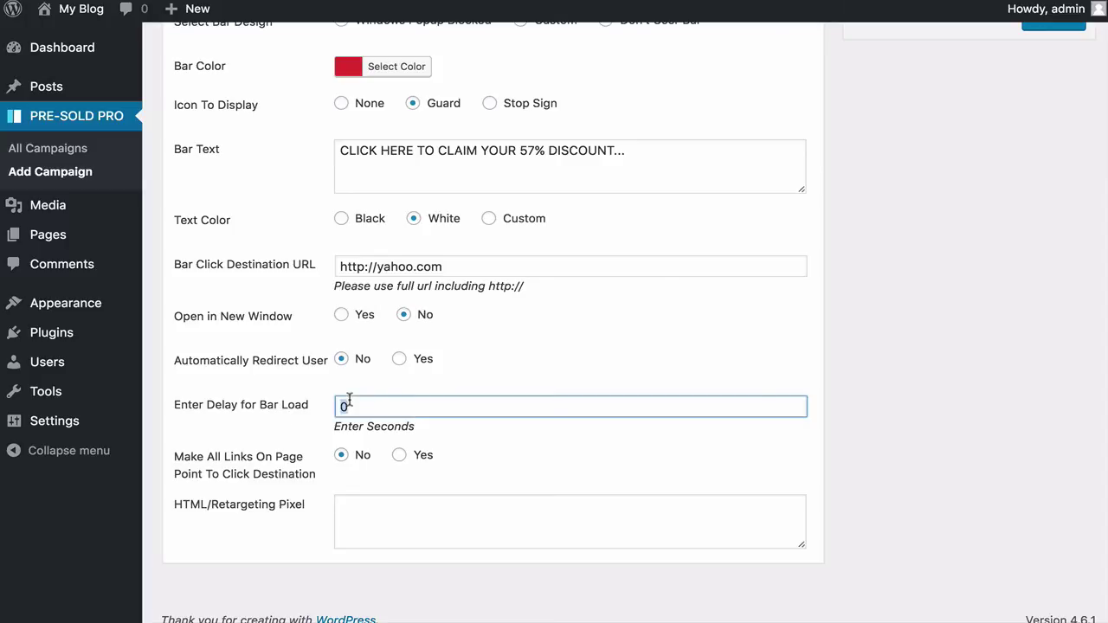
type("10")
scroll(391, 244, "up", 1)
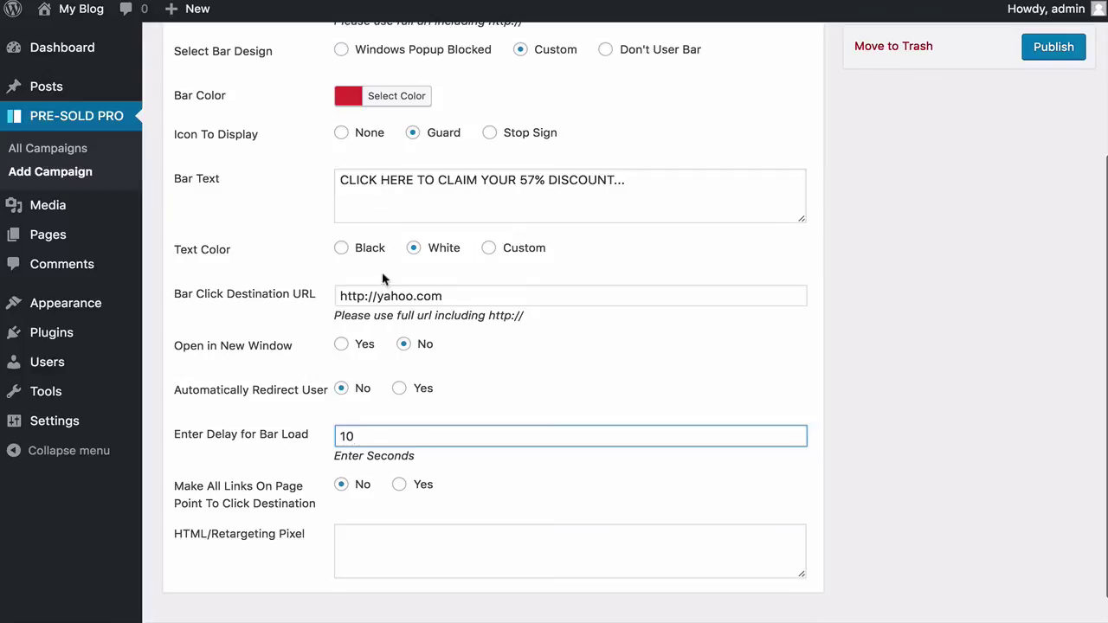
left_click(289, 401)
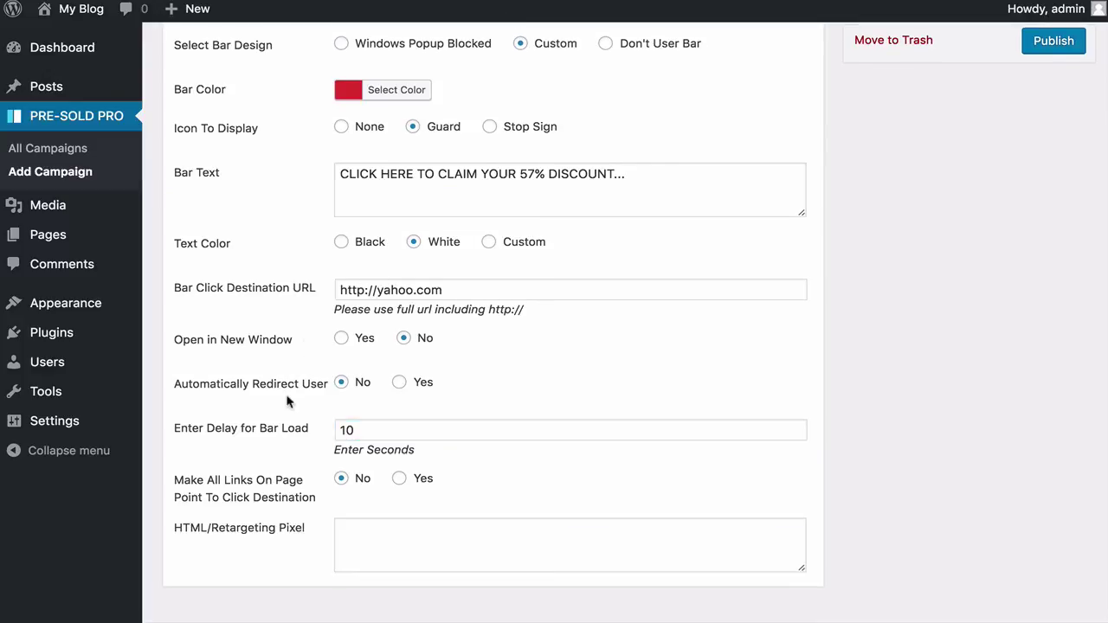
scroll(289, 401, "down", 1)
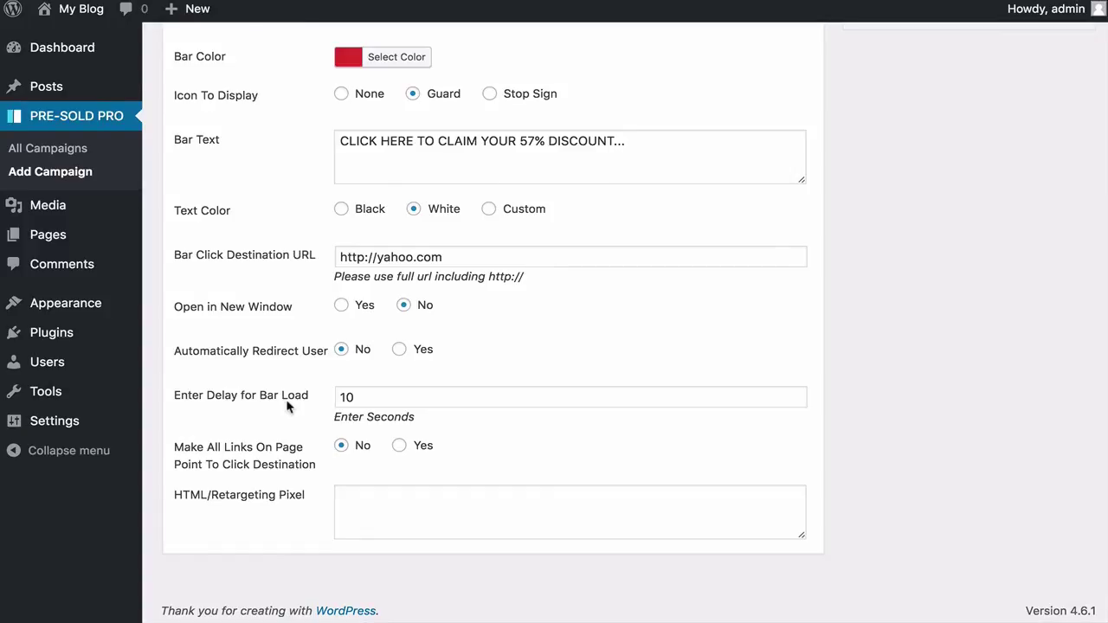
Set Make All Links On Page Point To Click Destination to Yes.
scroll(397, 102, "up", 4)
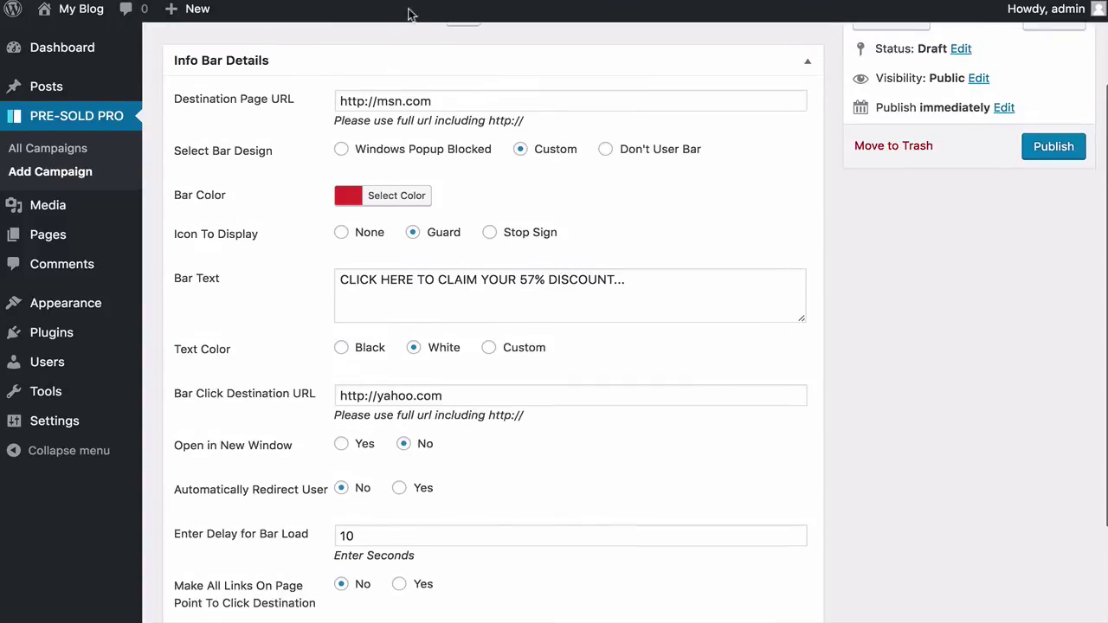
scroll(249, 279, "down", 4)
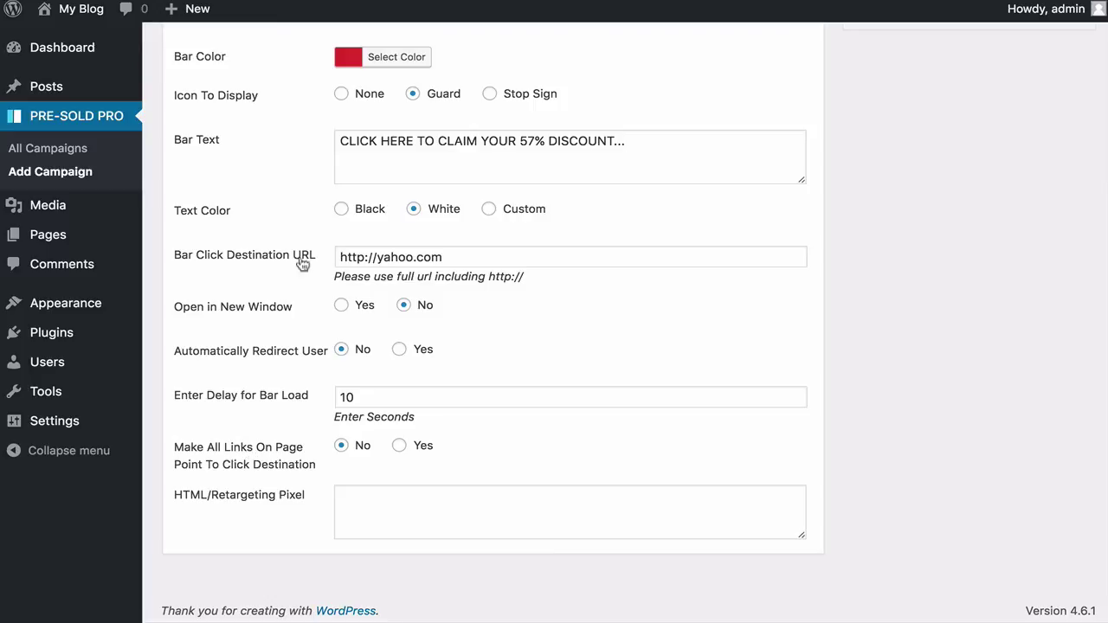
left_click(453, 256)
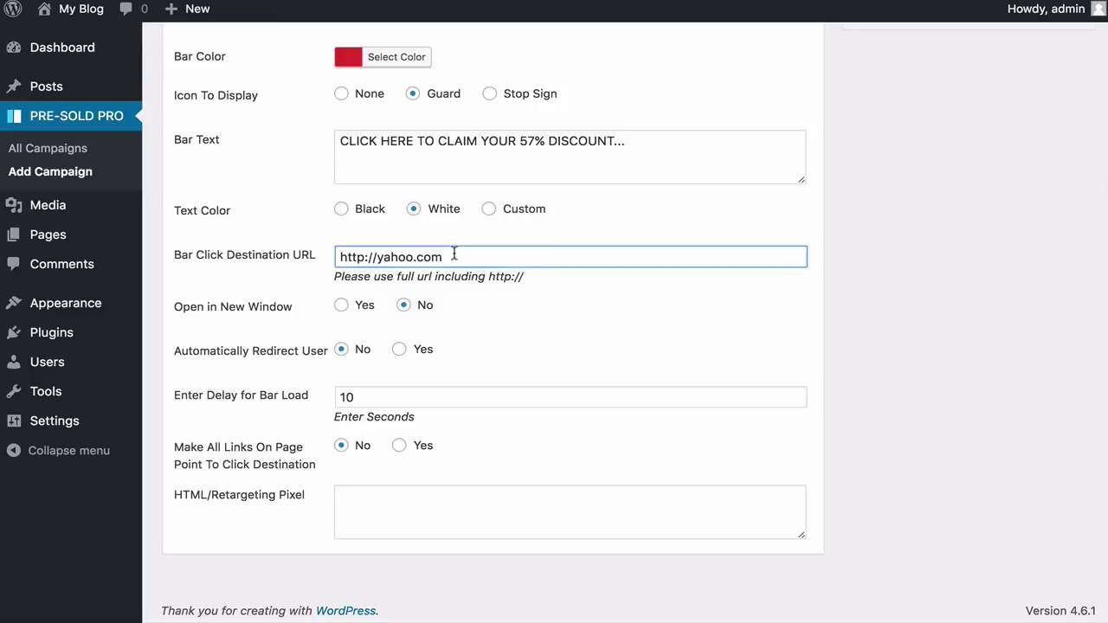
left_click(399, 446)
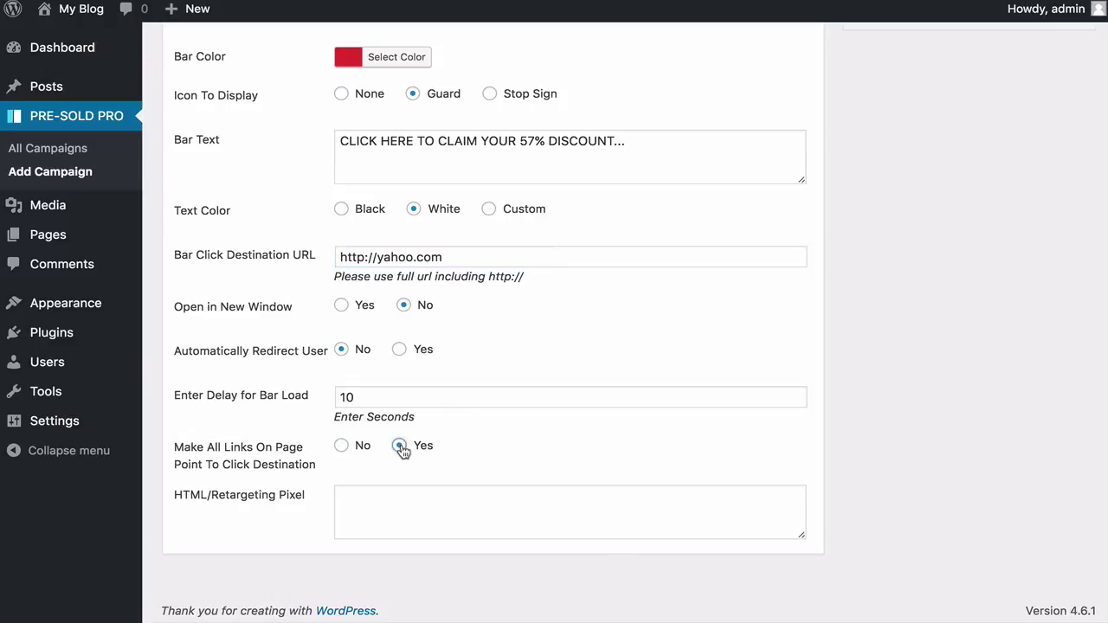
scroll(399, 446, "up", 5)
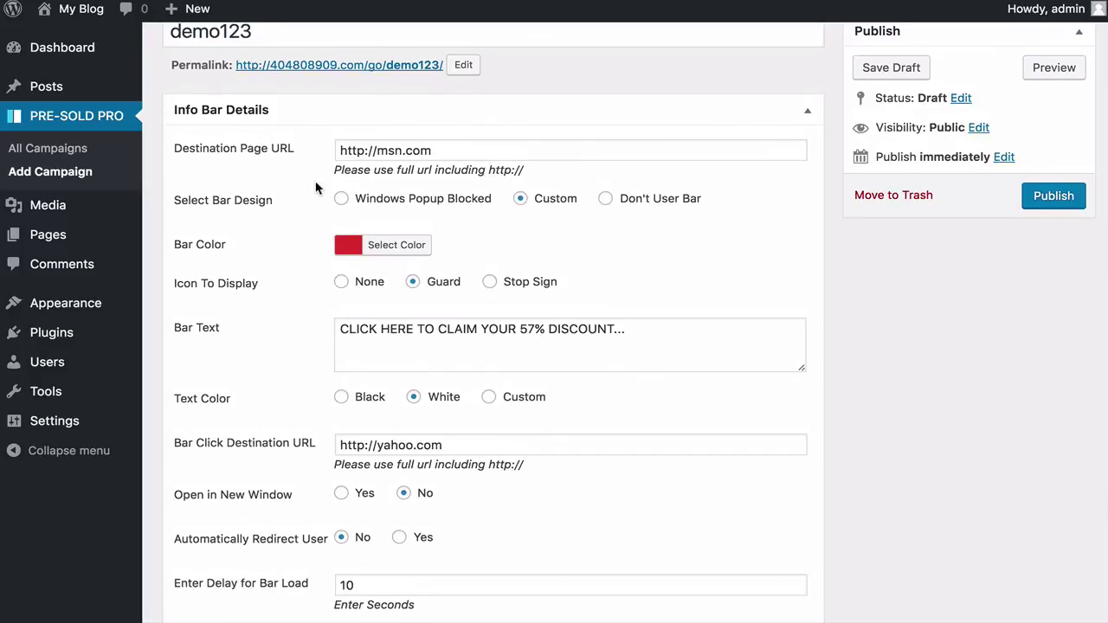
scroll(346, 269, "down", 5)
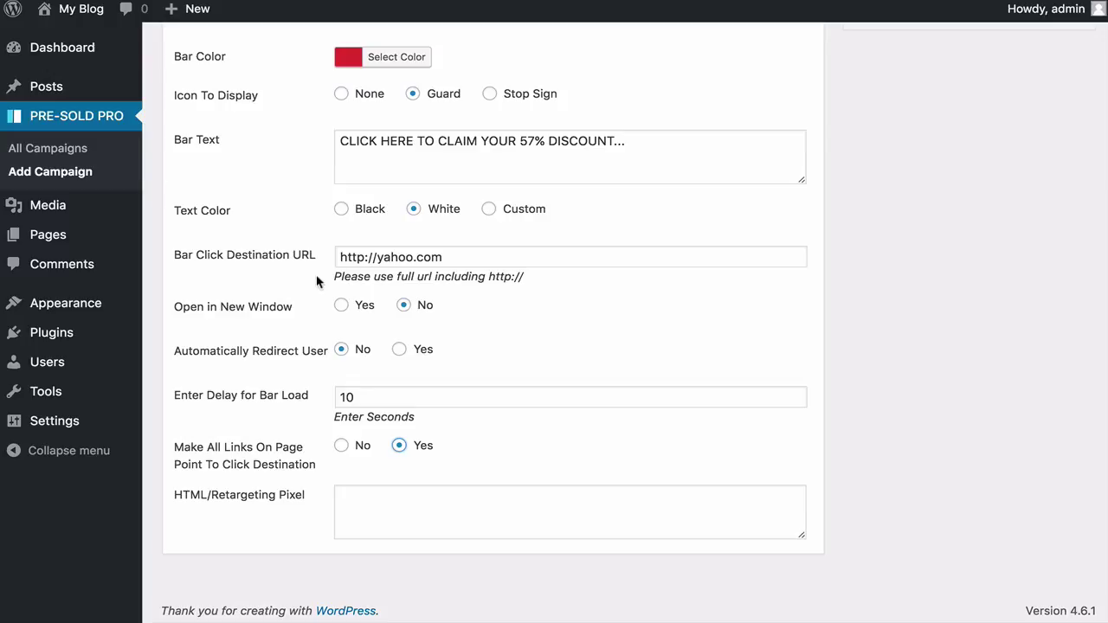
Leave the HTML/Retargeting Pixel field empty and publish the demo123 campaign.
left_click(398, 495)
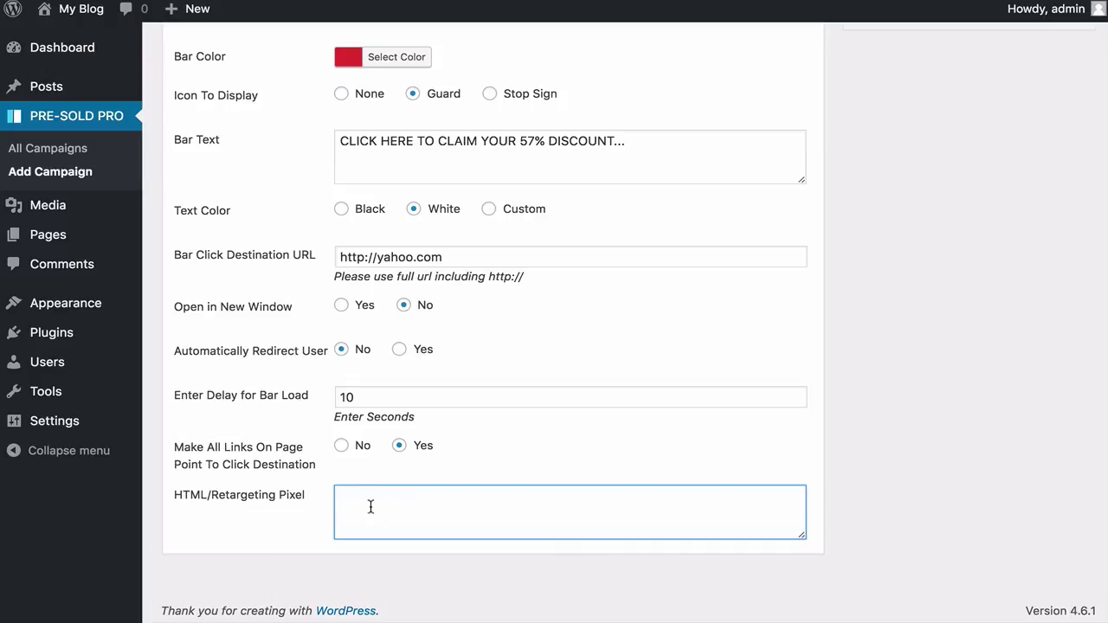
scroll(934, 266, "up", 5)
left_click(1043, 271)
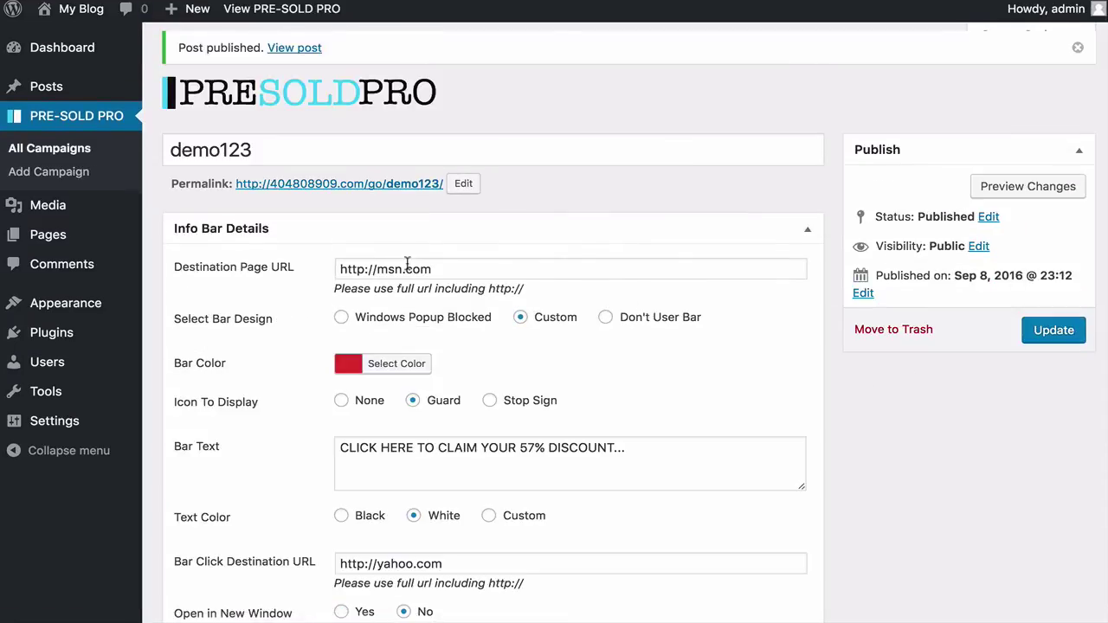
Copy the demo123 campaign's permalink address and load it in the browser.
right_click(359, 190)
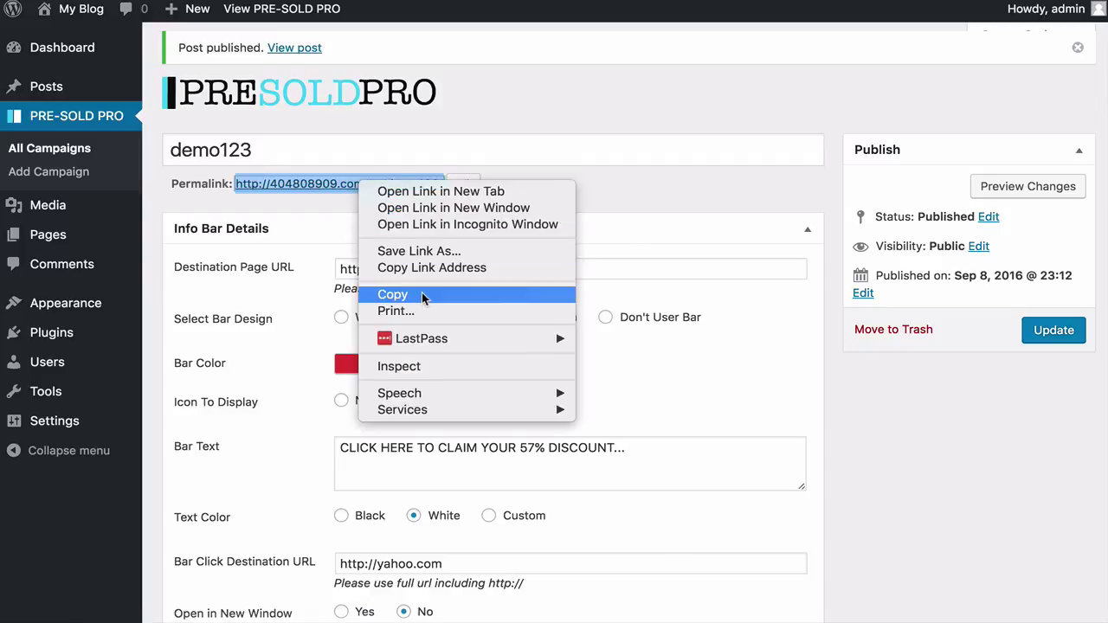
left_click(431, 267)
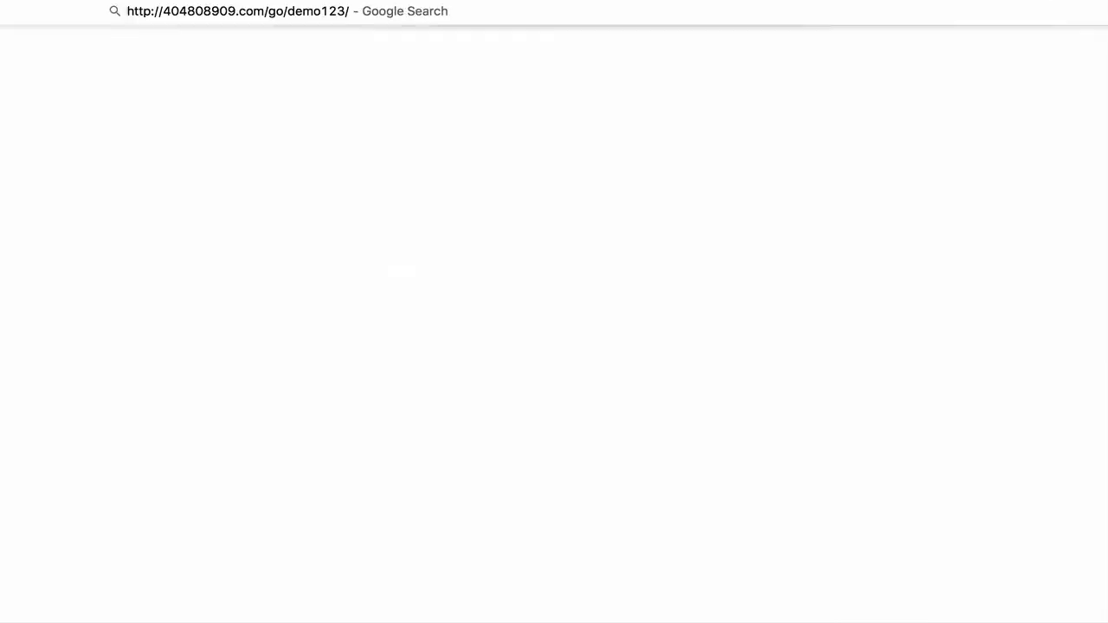
key("Return")
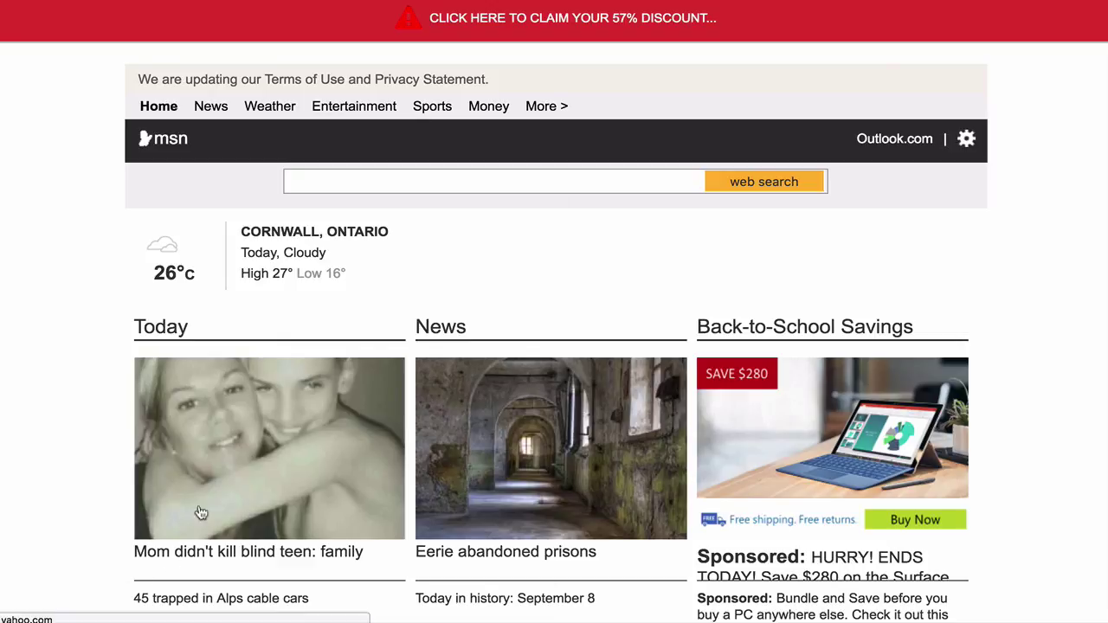
Examine the published page with its info bar and follow the Entertainment story picture to test the link redirection.
scroll(462, 406, "down", 2)
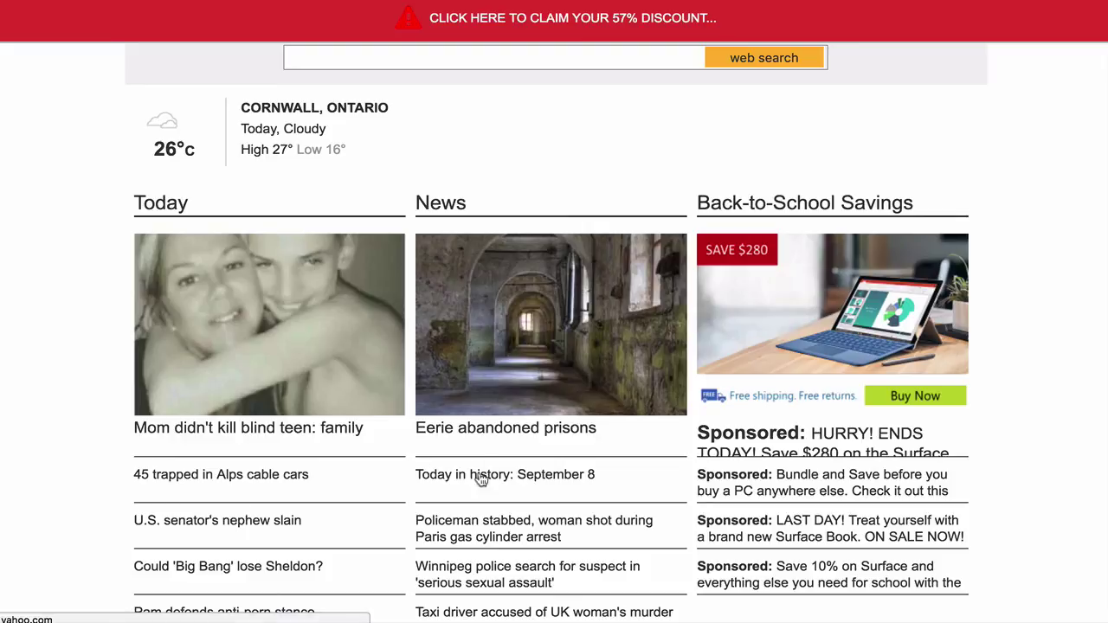
scroll(482, 479, "down", 1)
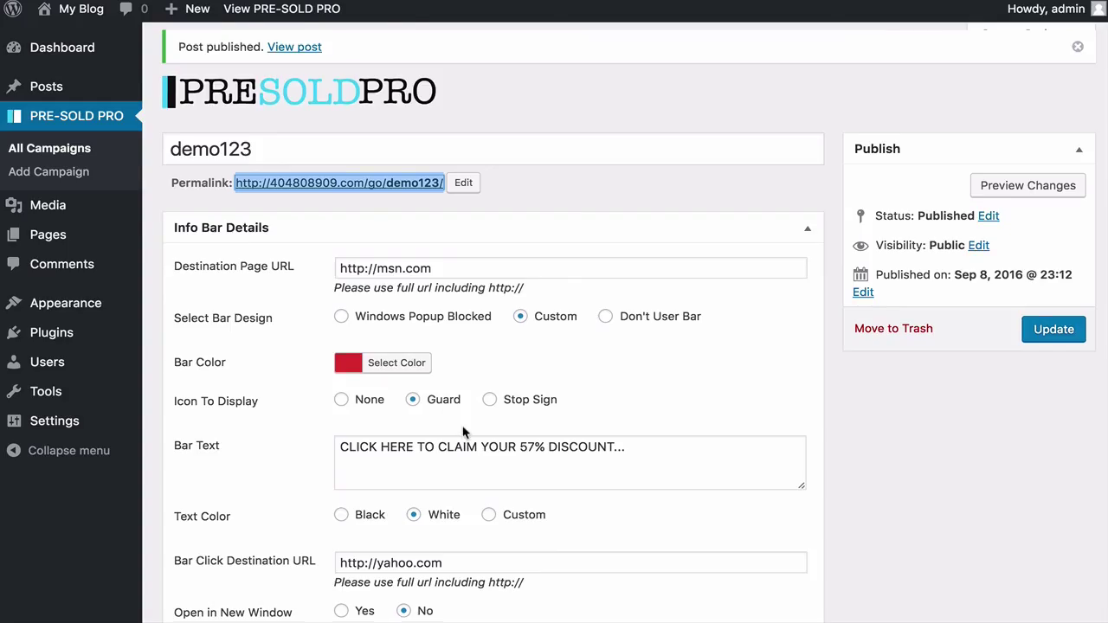
scroll(442, 299, "down", 5)
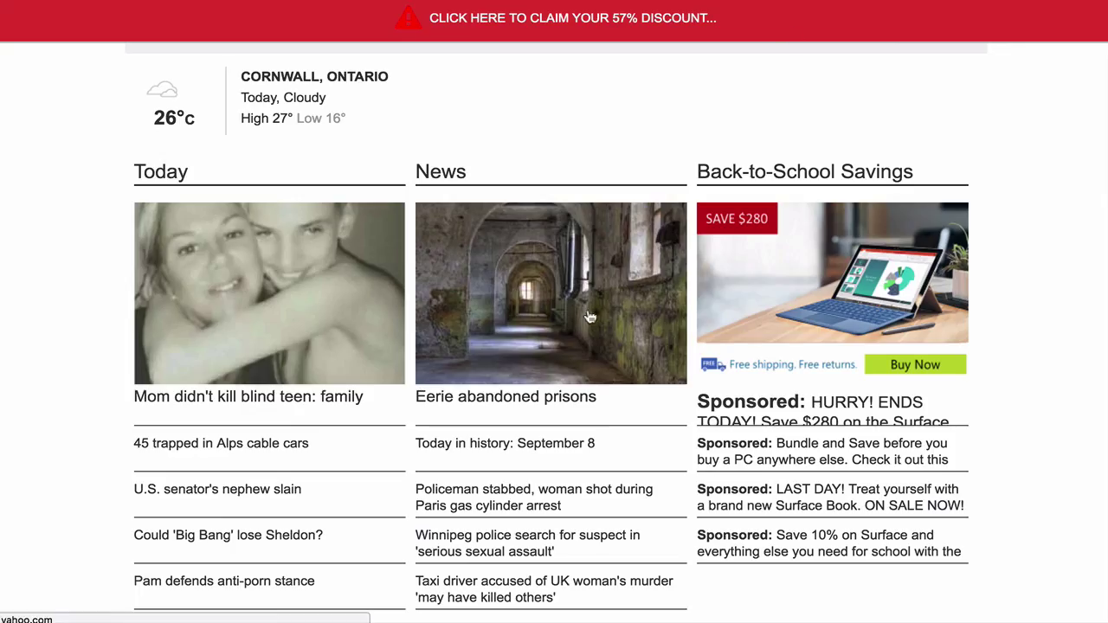
scroll(581, 430, "down", 3)
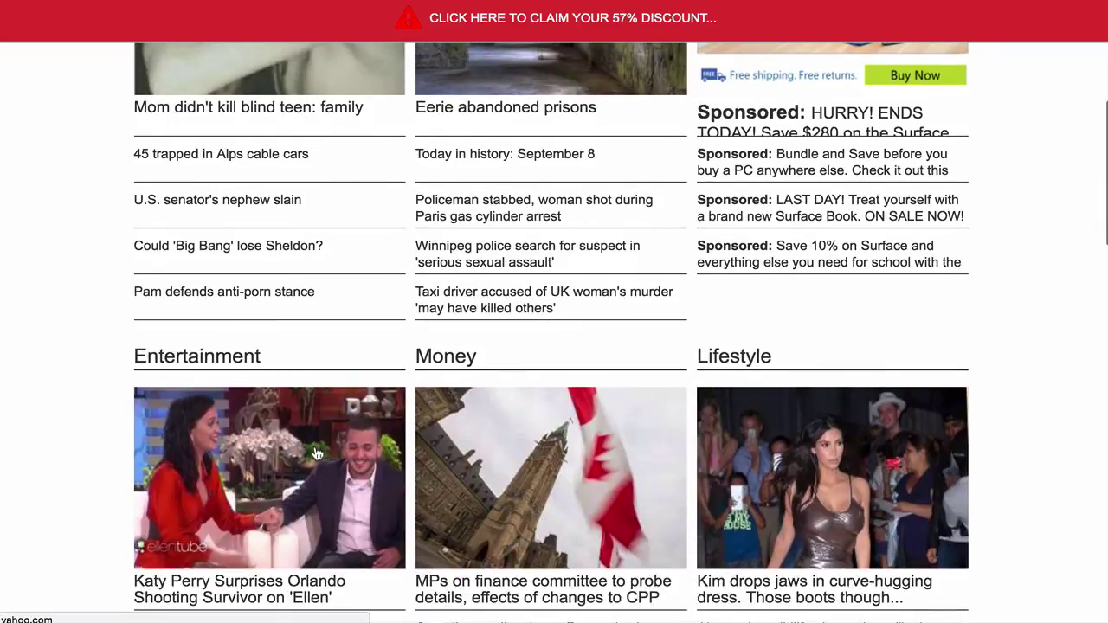
left_click(317, 453)
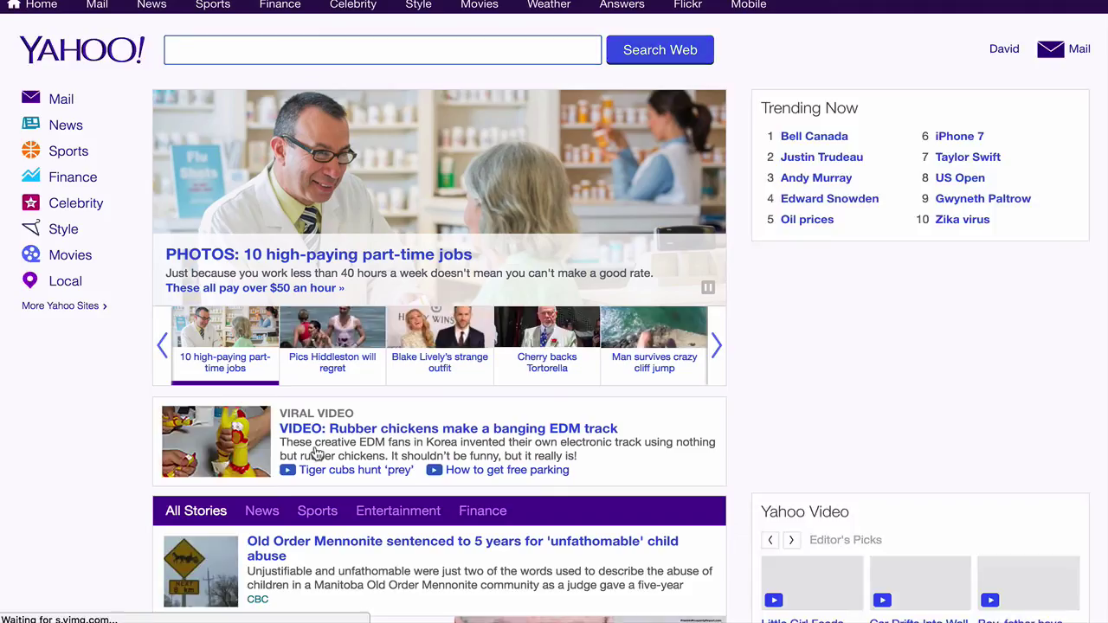
mouse_move(584, 355)
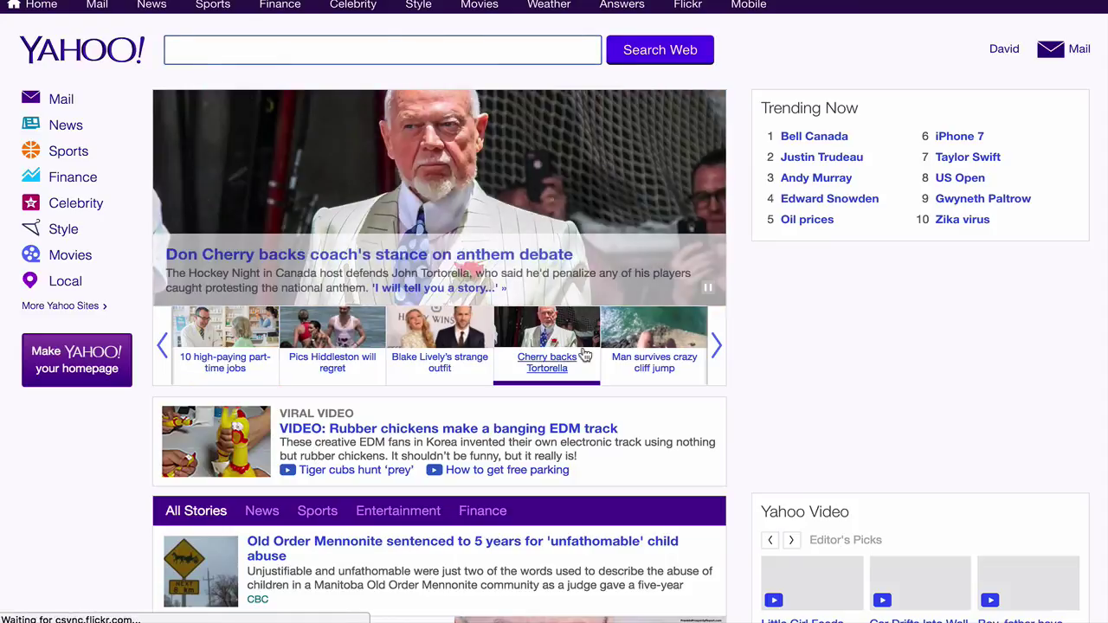